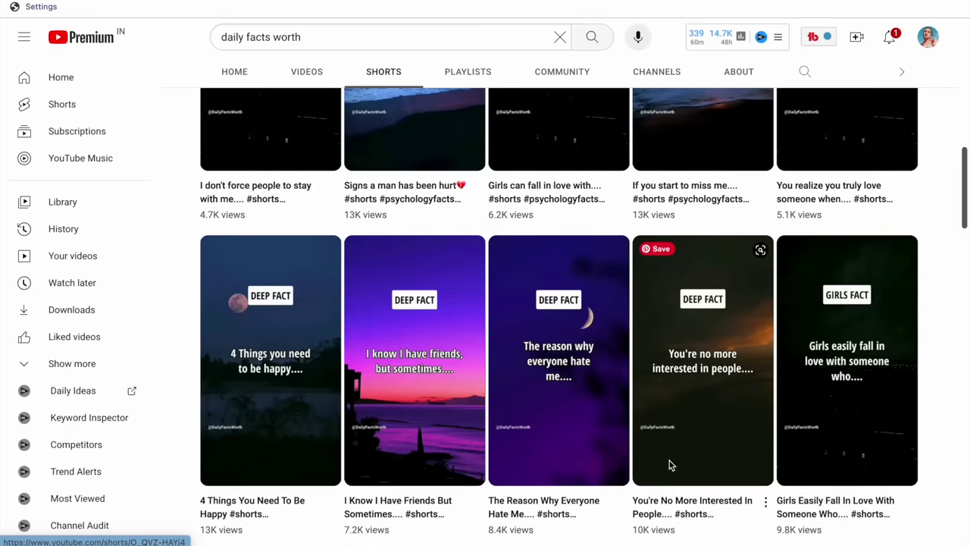
- Scroll down through the channel's quote Shorts thumbnails, then scroll back up
scroll(670, 465, down, 3)
scroll(669, 465, down, 2)
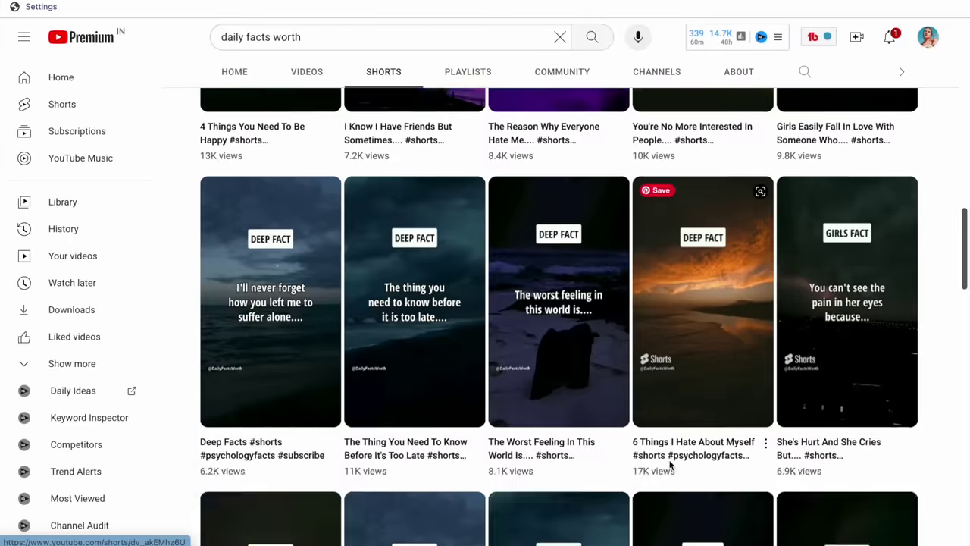
scroll(669, 464, down, 4)
scroll(670, 464, down, 1)
scroll(669, 464, down, 1)
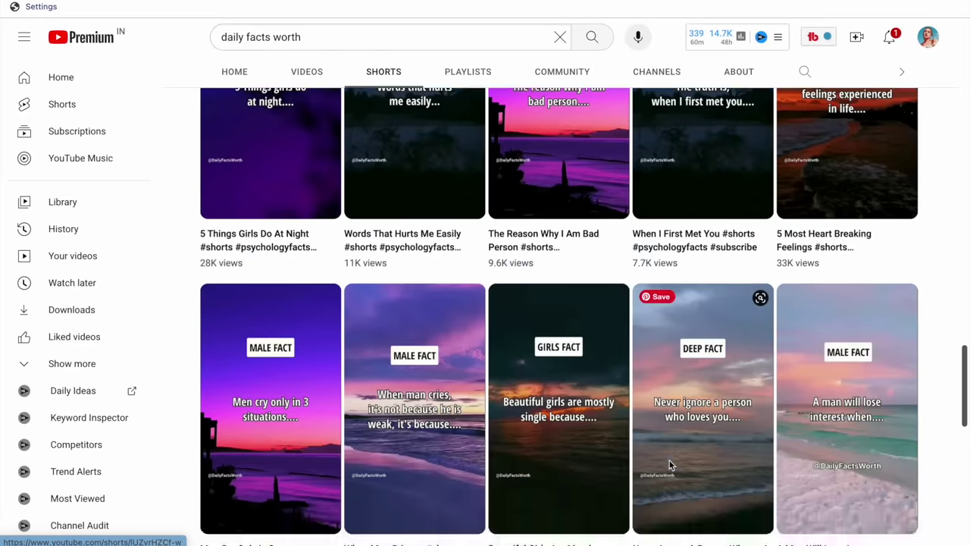
scroll(670, 465, down, 8)
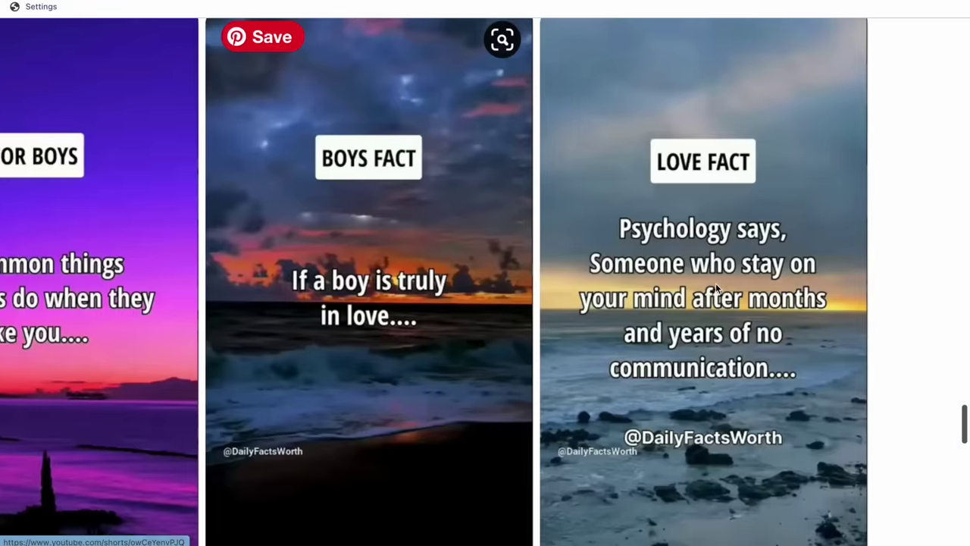
scroll(715, 283, down, 3)
scroll(716, 283, down, 3)
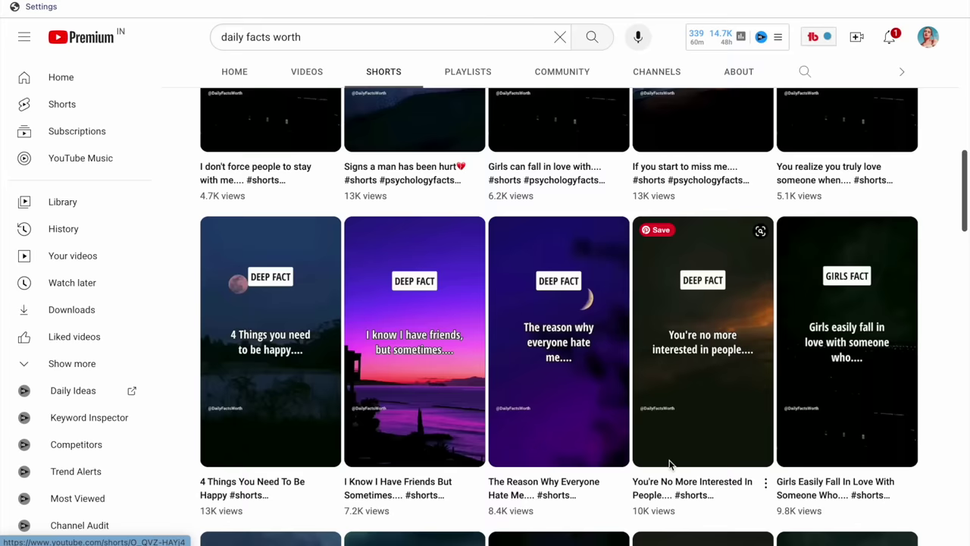
scroll(670, 464, up, 1)
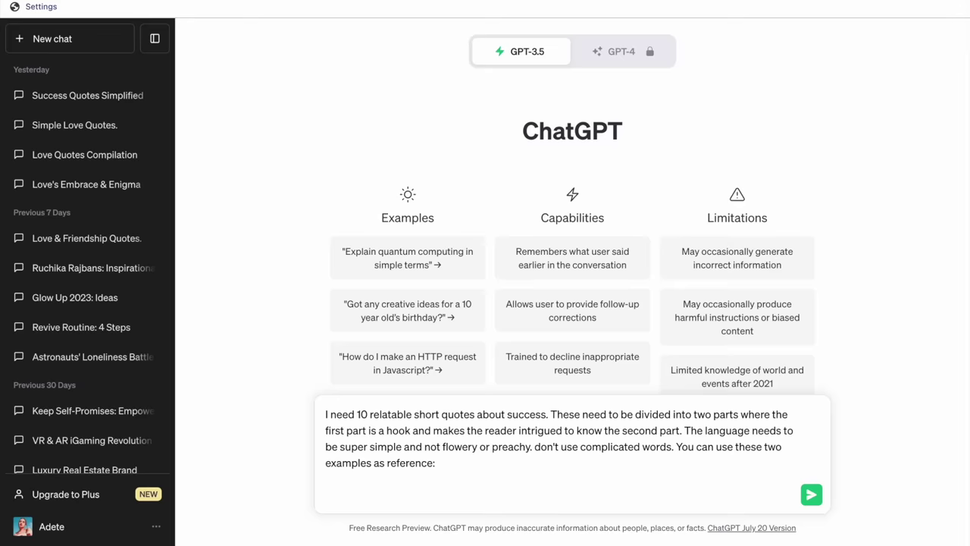
- Paste the two example success quotes into the ten-quote prompt and highlight the second example
text(Quote 1 First part: If you want to be successful… Second part: You have to be willing to deal with pain  Quote 2 First part: Remember if god is shaking your nest Second part: He’s preparing you for flight)
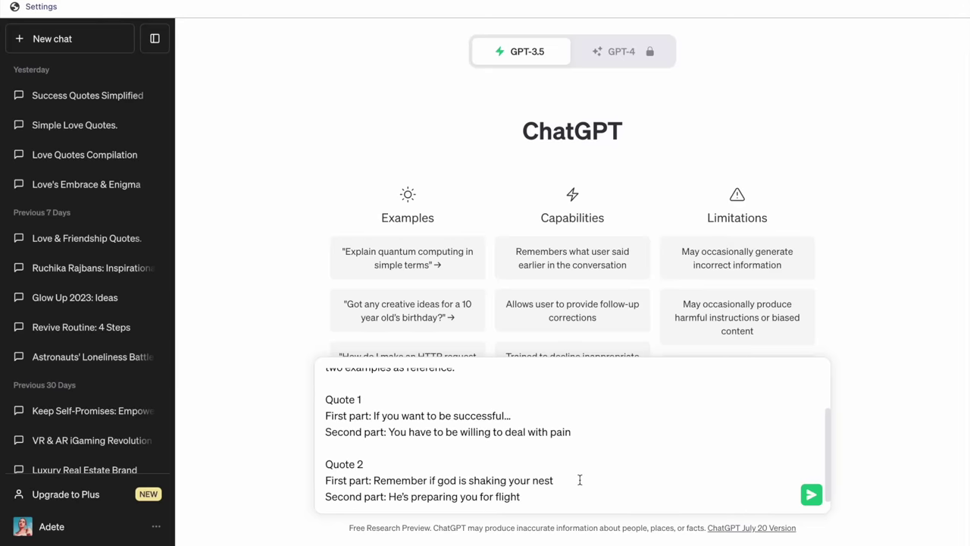
scroll(580, 479, up, 1)
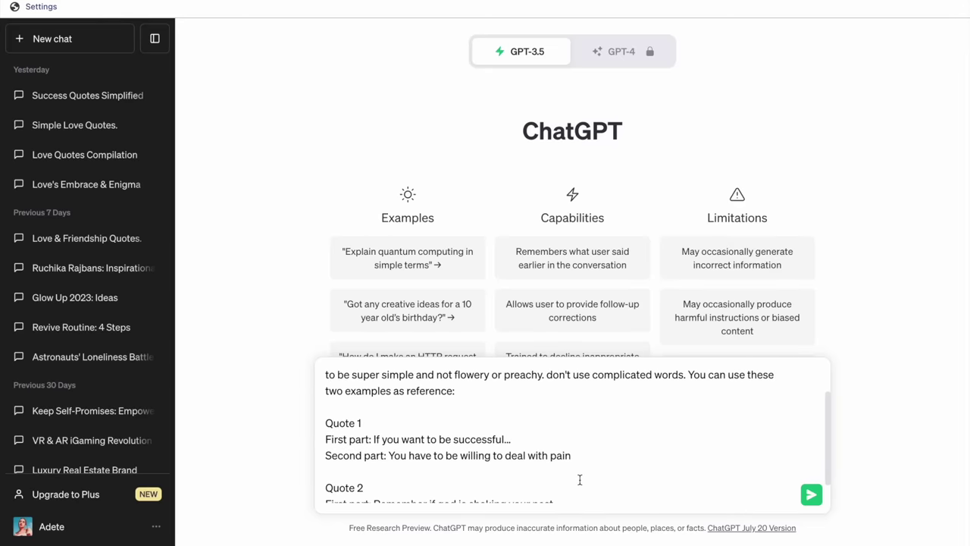
scroll(580, 479, down, 1)
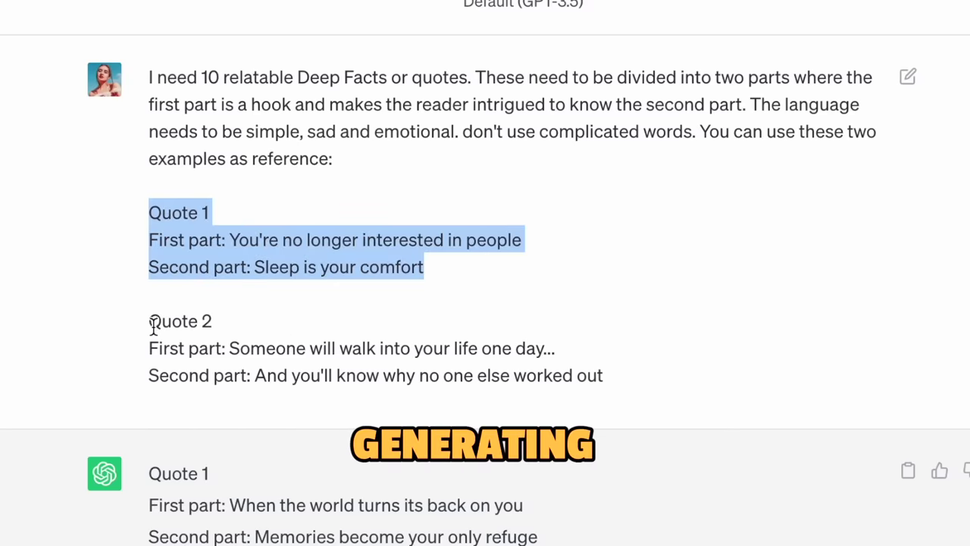
mouse_move(153, 326)
mouse_down()
mouse_move(475, 351)
mouse_move(619, 394)
mouse_up()
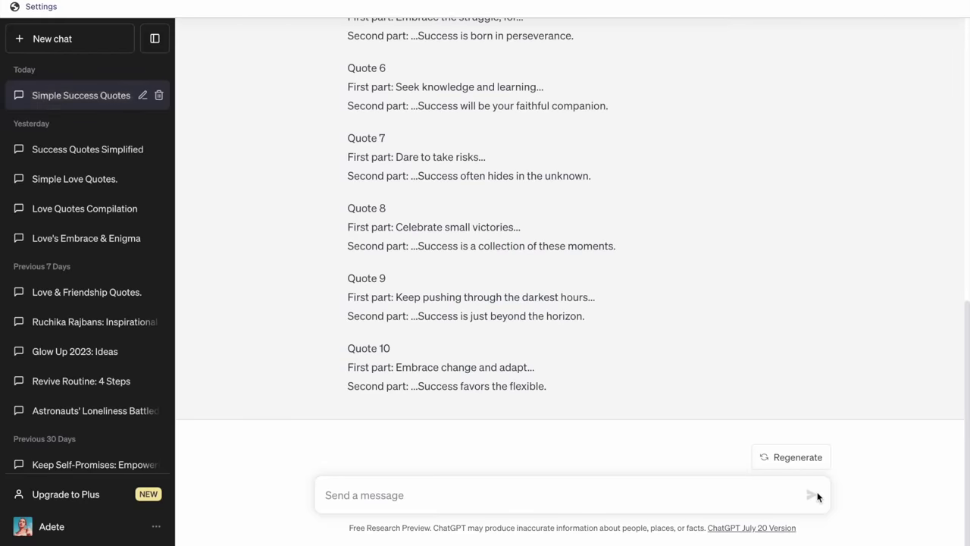
- Ask ChatGPT to reword the success quotes to start with If or When
scroll(817, 497, up, 5)
text(Star)
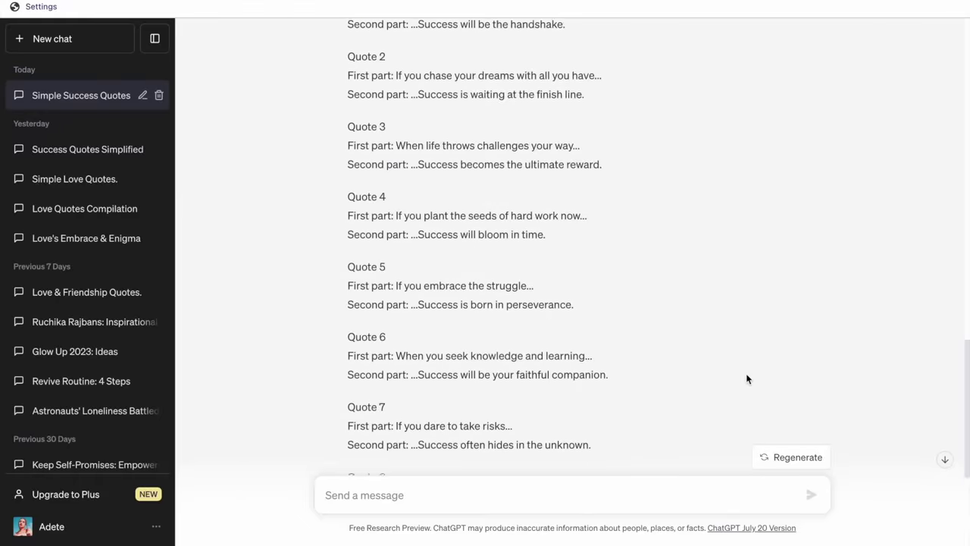
scroll(746, 373, down, 5)
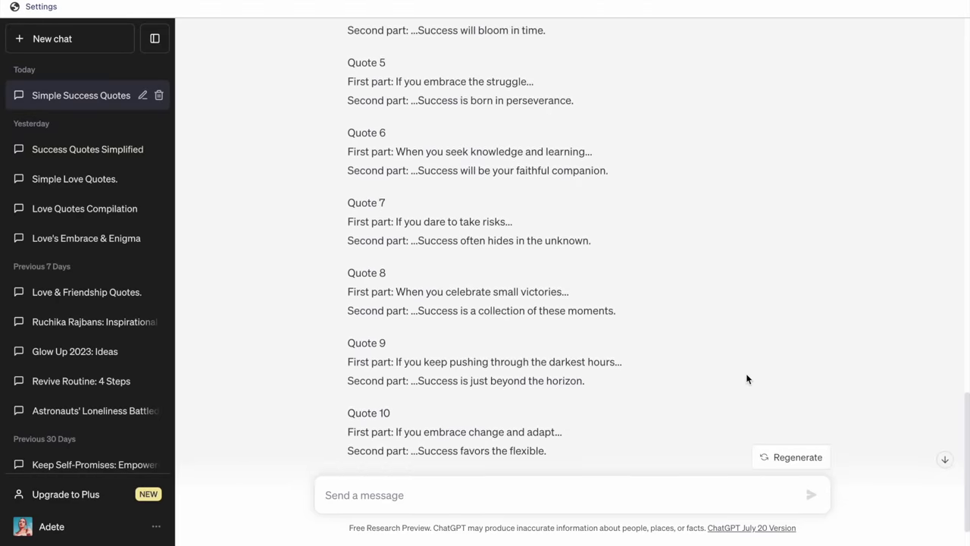
scroll(746, 373, down, 2)
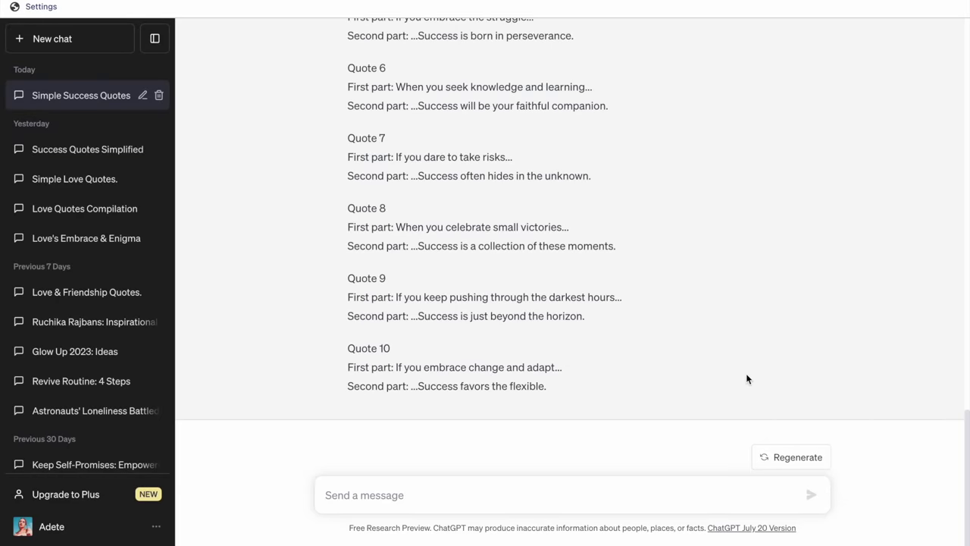
- Request the quotes in an Excel-like Number/First Part/Second Part table and select it
text(Please put these quotes in an exc)
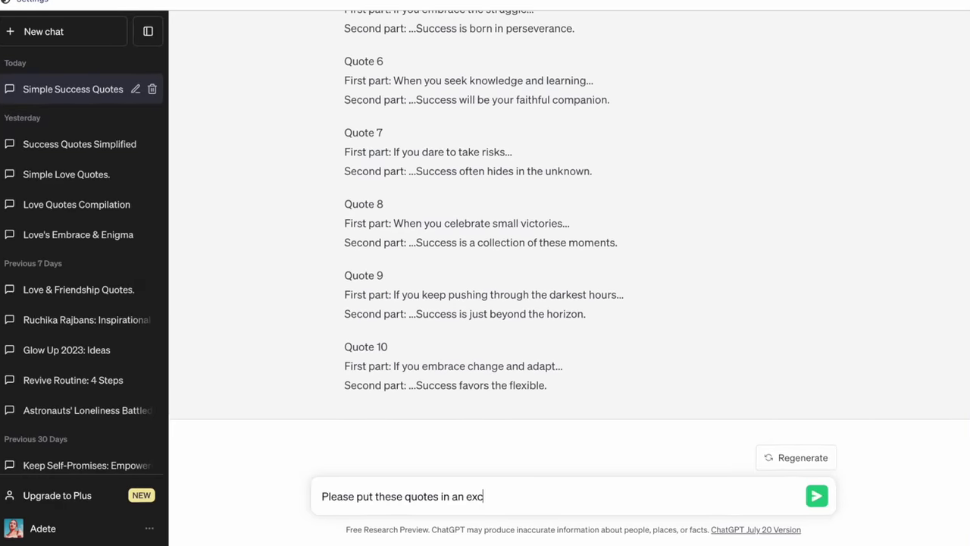
text(el like format with 3 columns — number, first part, and second pa)
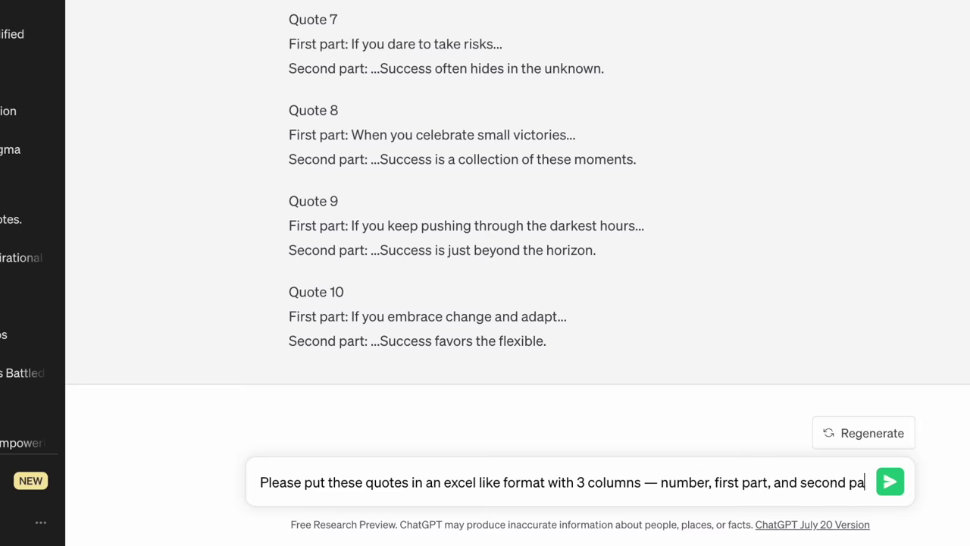
text(rt.)
key(Return)
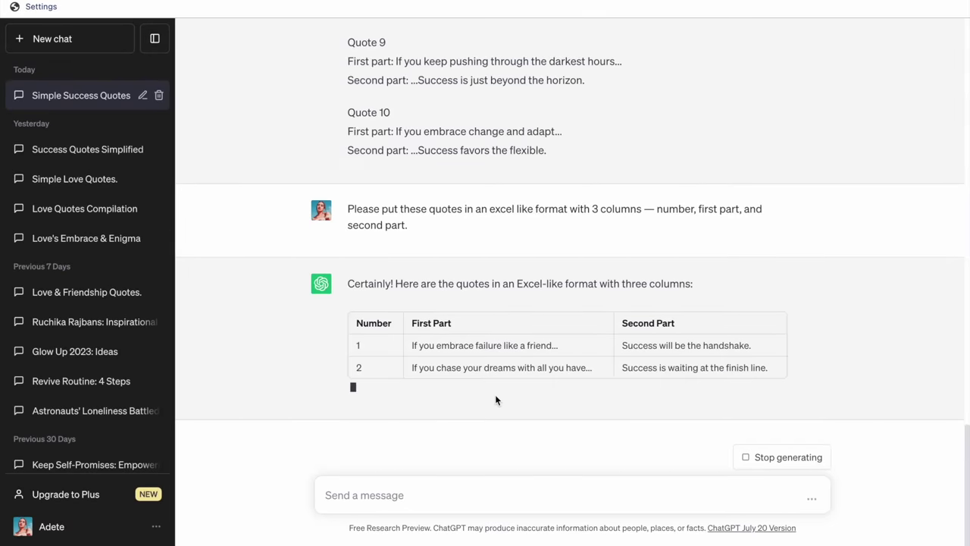
drag(758, 333, 353, 53)
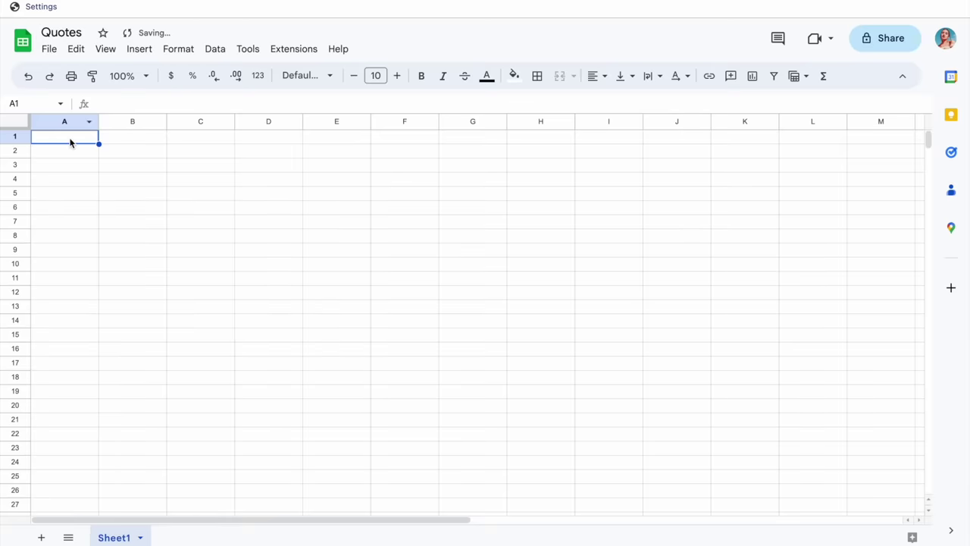
- Paste the quote table into the Quotes sheet at A1 and widen the First Part column
key(ctrl+v)
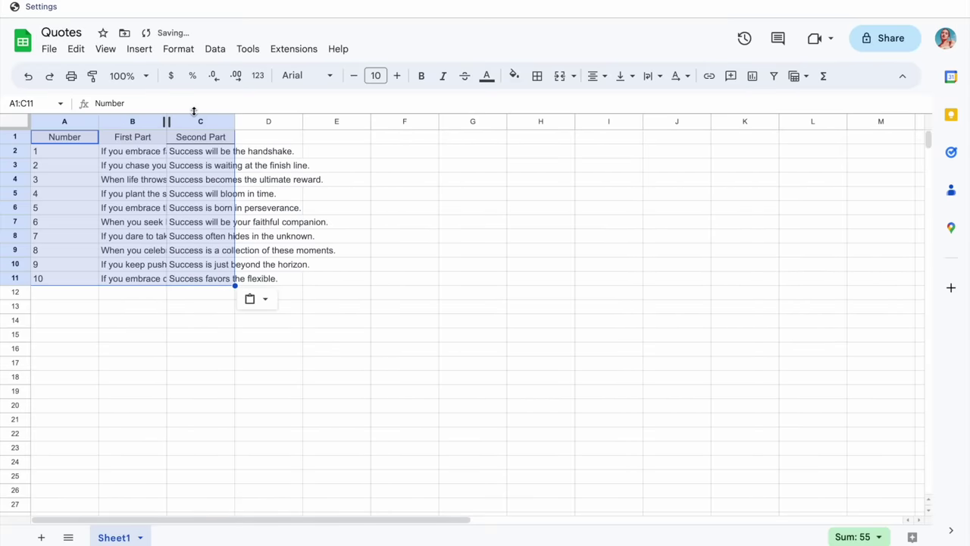
drag(166, 122, 273, 122)
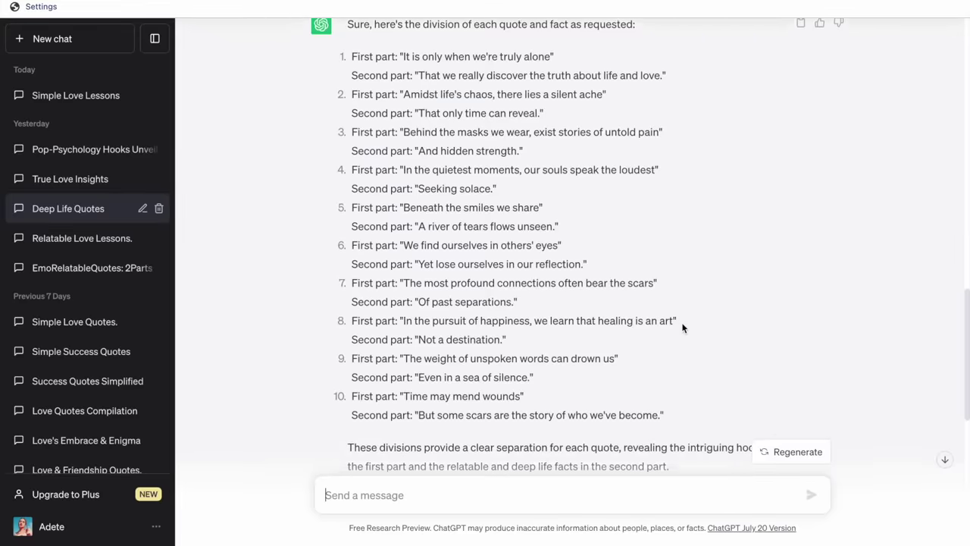
scroll(682, 326, down, 1)
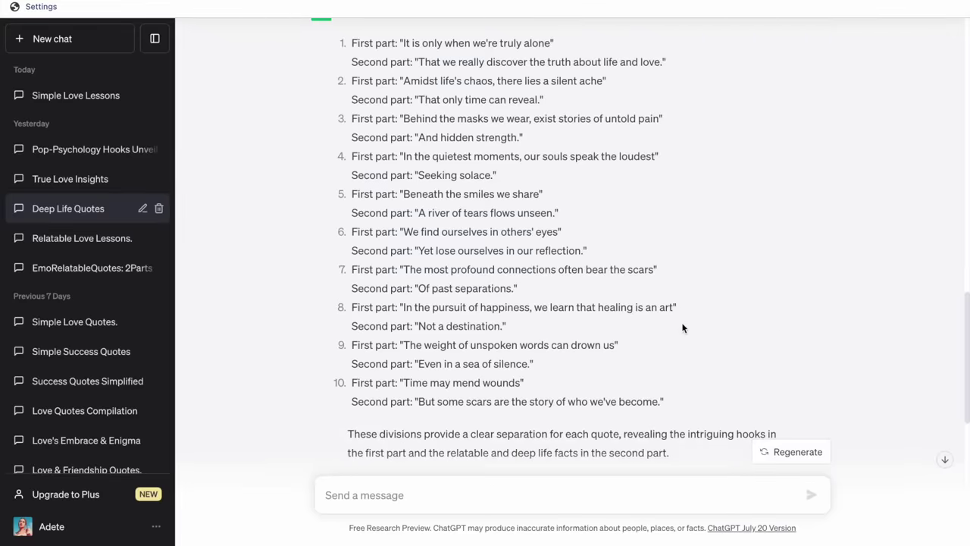
scroll(682, 328, down, 2)
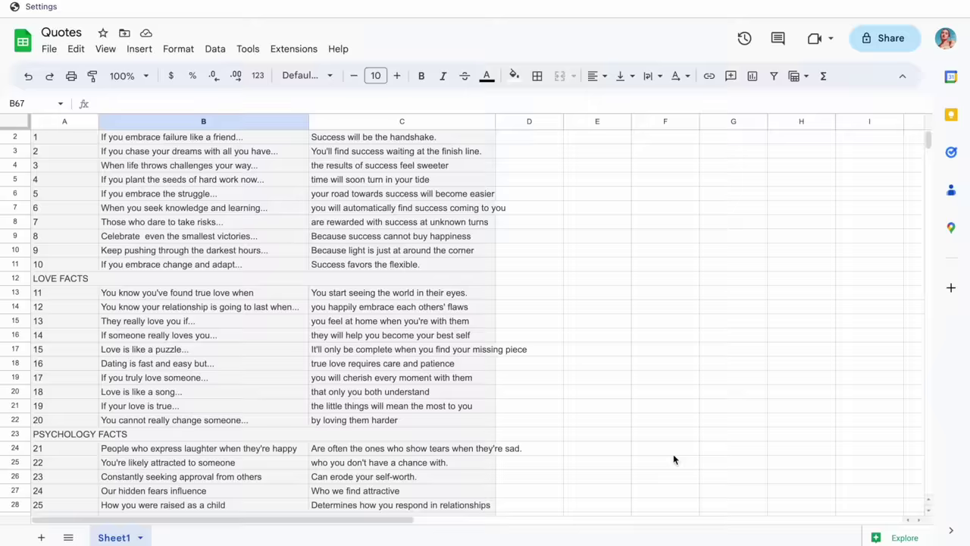
scroll(673, 459, down, 1)
scroll(673, 458, down, 1)
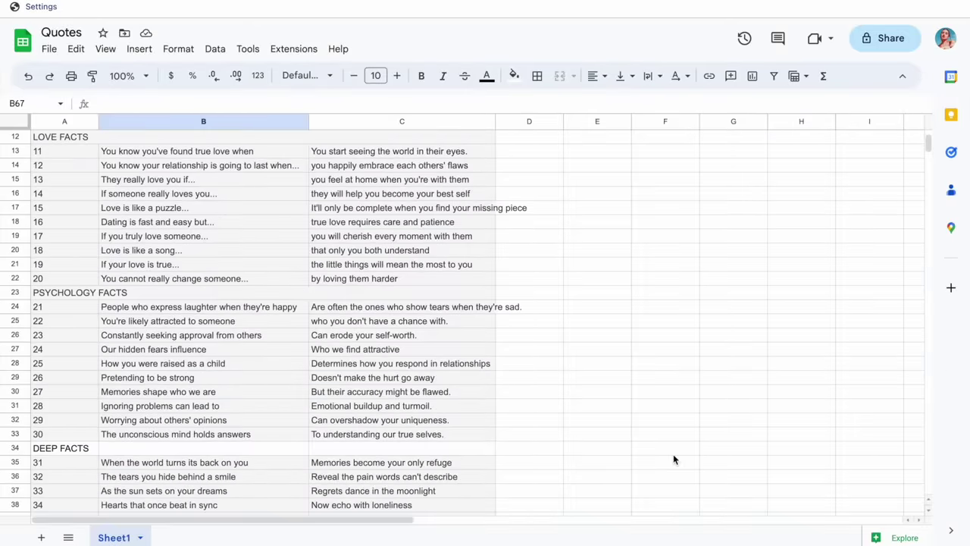
scroll(673, 459, down, 1)
scroll(673, 458, down, 1)
scroll(673, 458, down, 1)
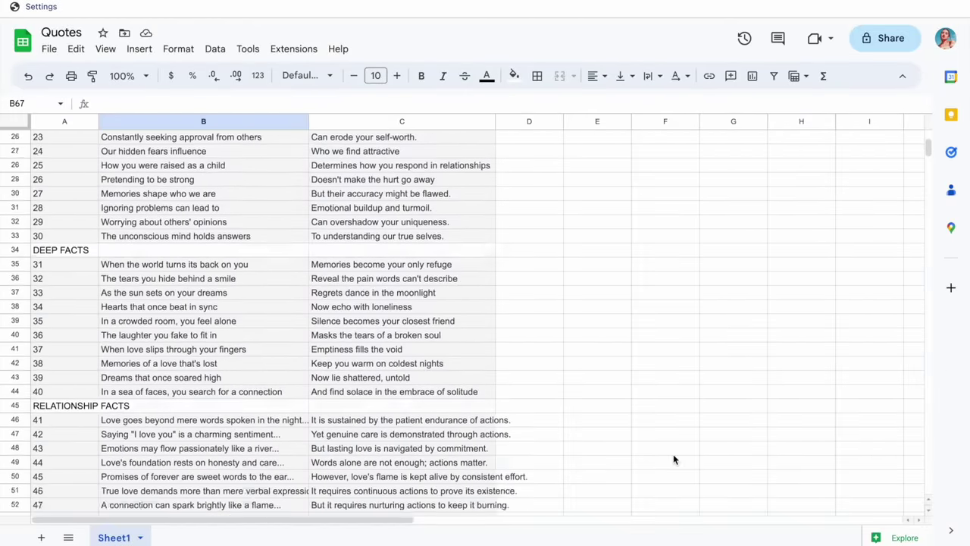
scroll(673, 458, down, 3)
scroll(673, 458, down, 1)
scroll(673, 459, down, 2)
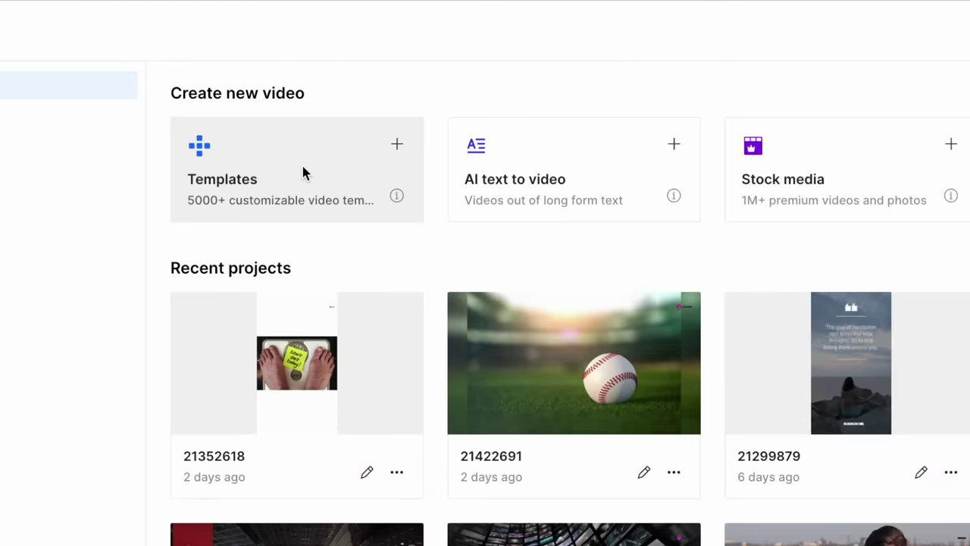
- Finish logging in to InVideo and scroll through the home page
click(304, 144)
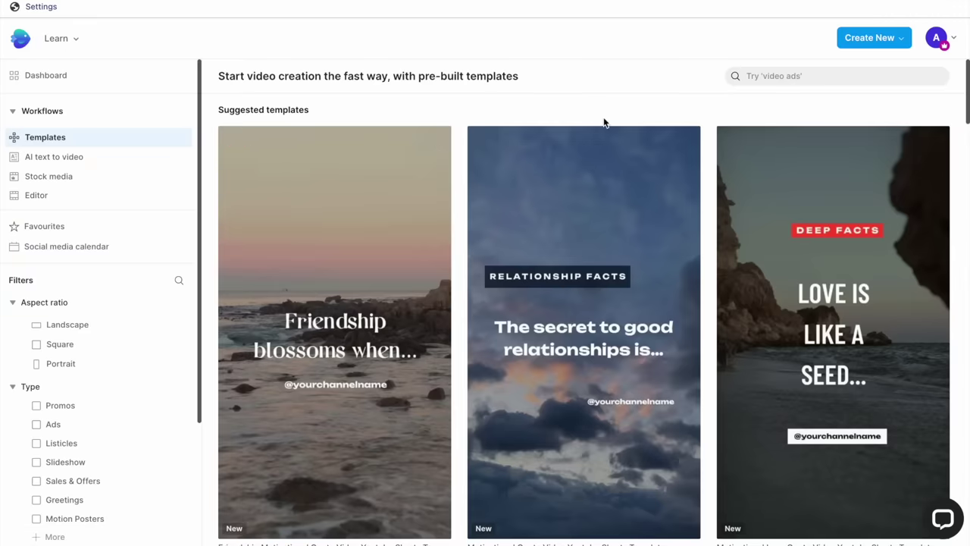
scroll(604, 121, down, 1)
scroll(604, 121, down, 1)
scroll(604, 121, down, 1)
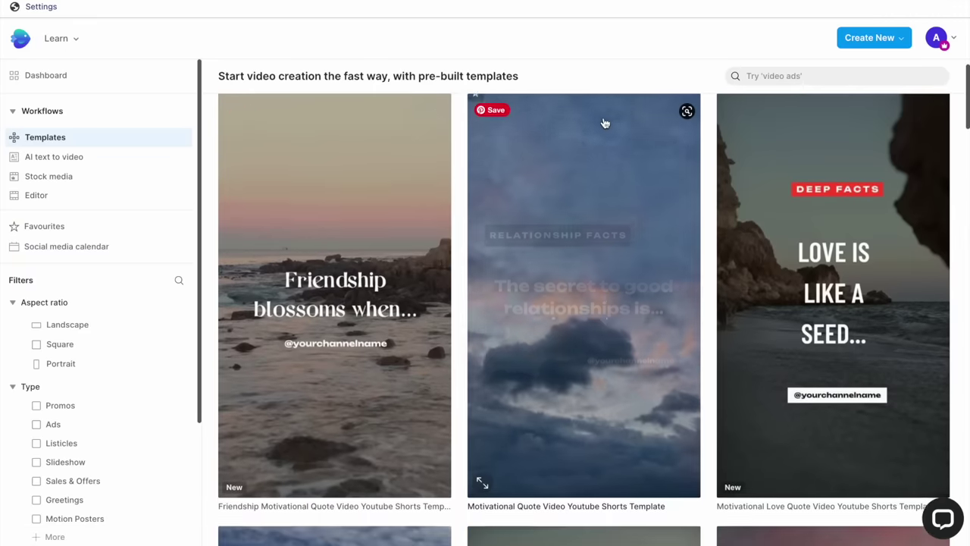
scroll(604, 121, down, 1)
scroll(604, 122, down, 1)
- Search templates for 'Youtube shorts template' and open the 'In relationships…' quote template
click(803, 76)
text(You)
text(tub)
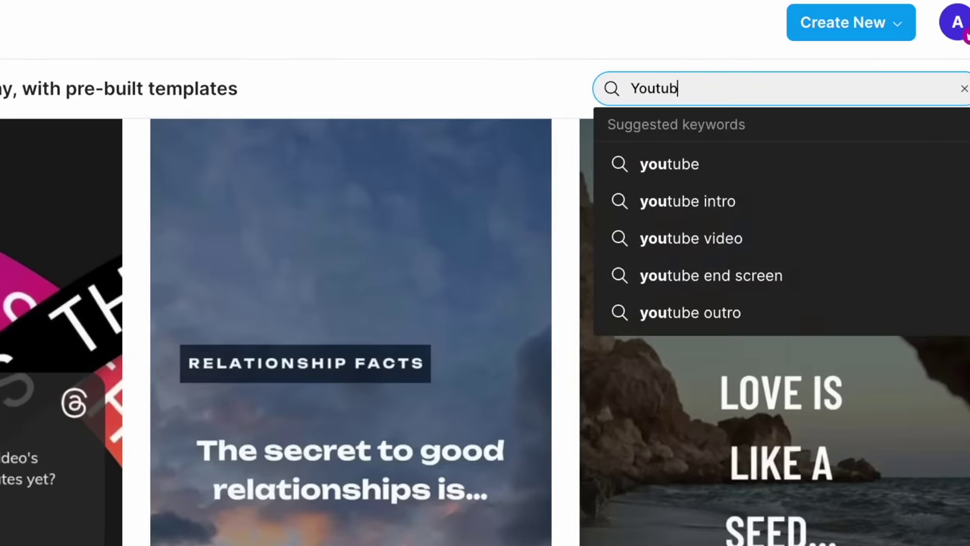
text(e shorts template)
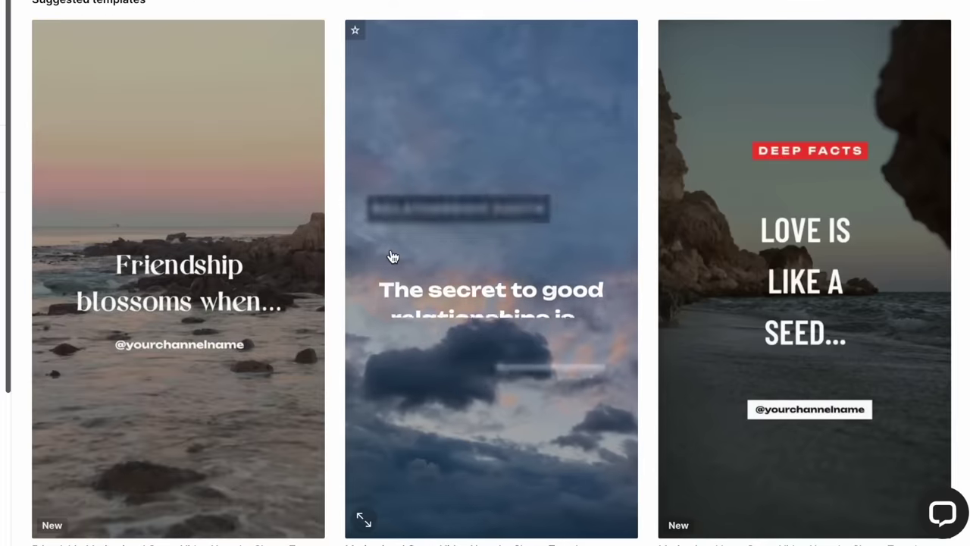
mouse_move(810, 242)
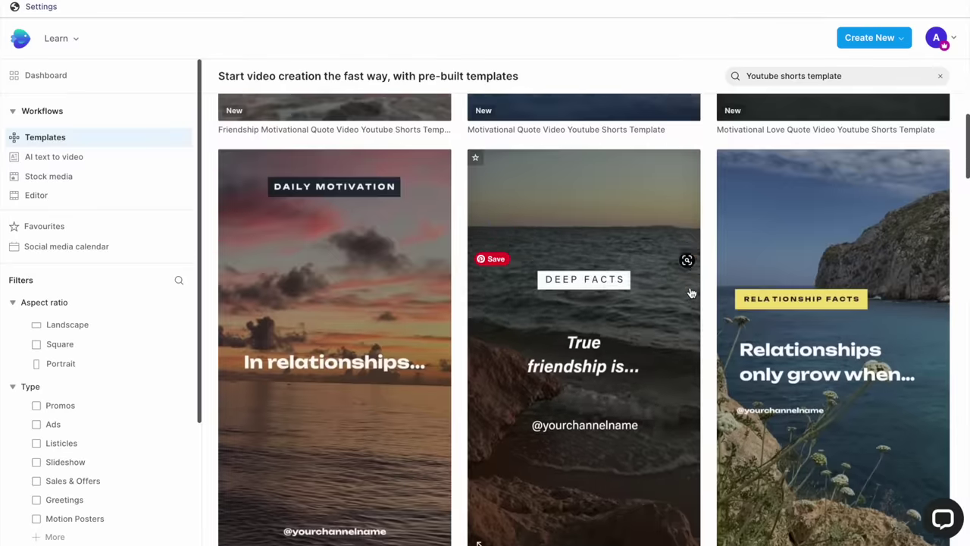
scroll(691, 293, down, 1)
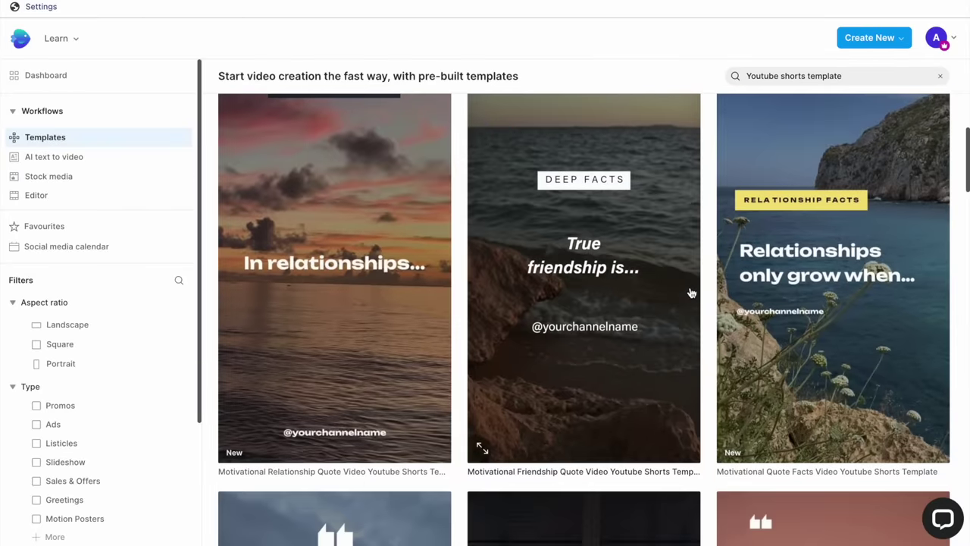
scroll(692, 293, down, 2)
scroll(692, 292, up, 3)
mouse_move(334, 322)
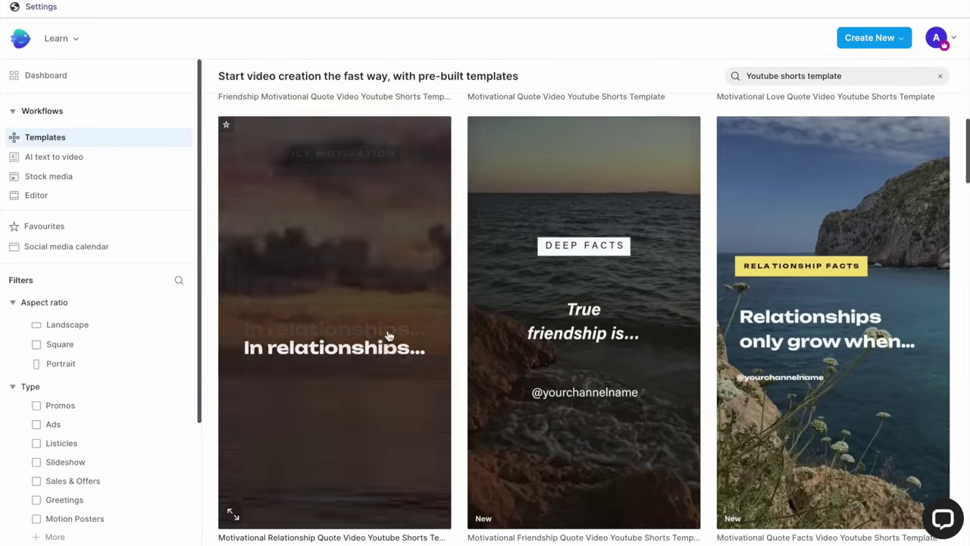
click(388, 336)
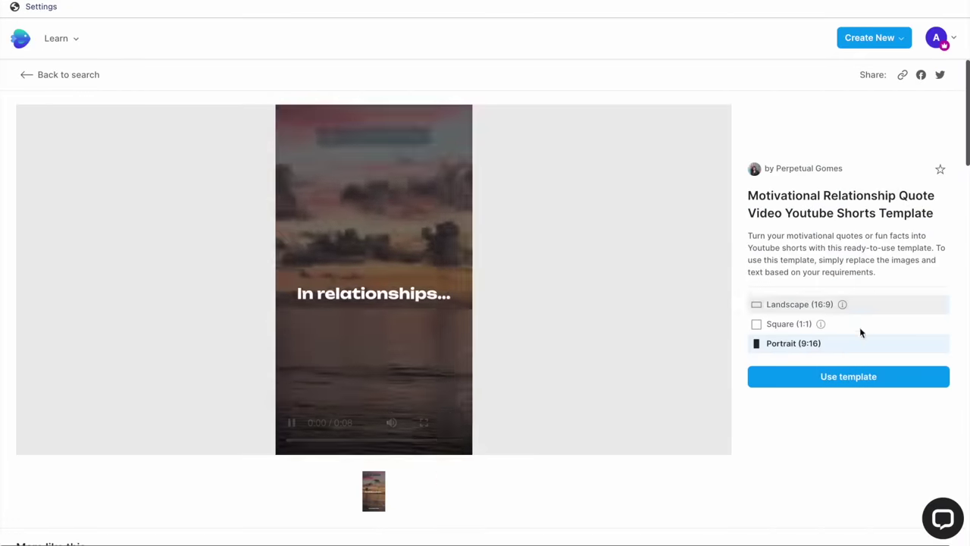
- Open the relationship quote template in the editor and select its DAILY MOTIVATION title
click(819, 375)
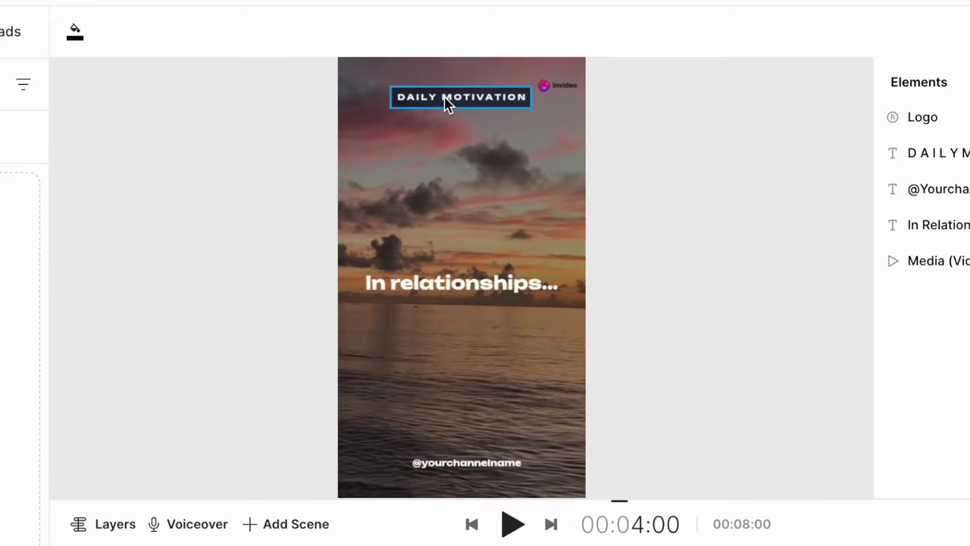
click(448, 104)
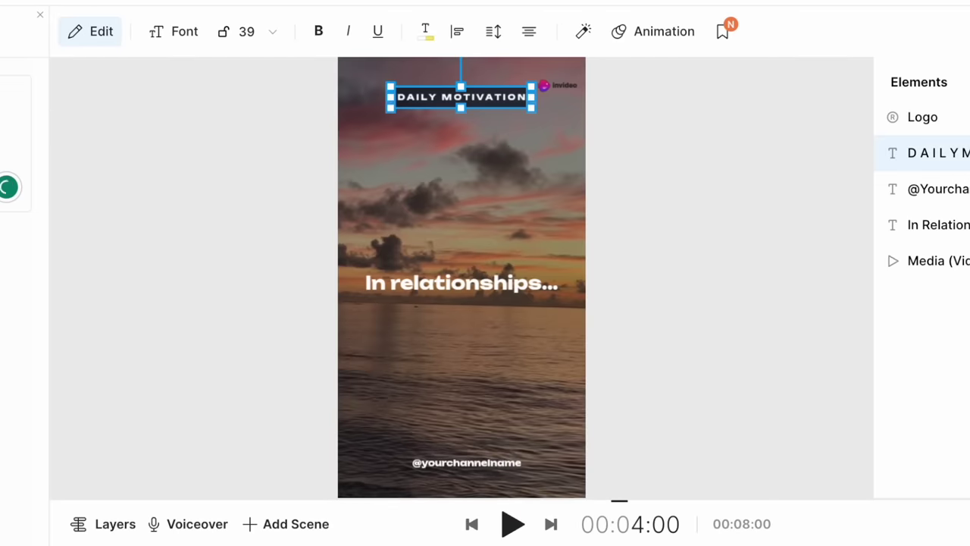
click(554, 167)
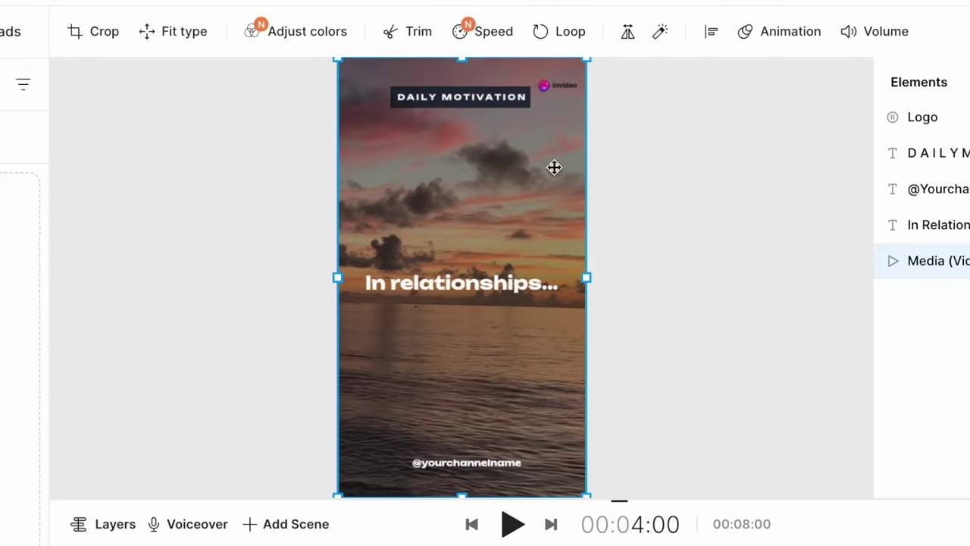
click(476, 102)
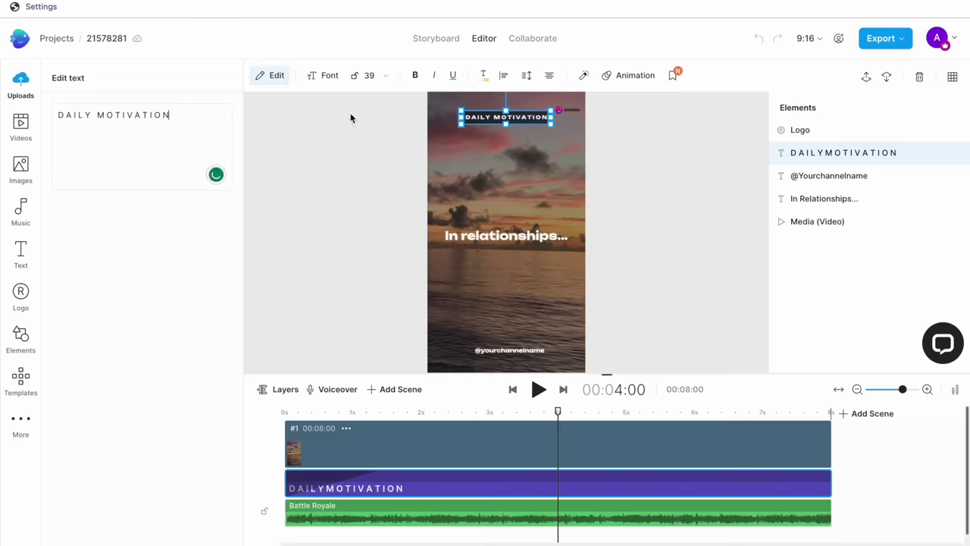
- Change the title from DAILY MOTIVATION to SUCCESS MOTIVATION
click(65, 115)
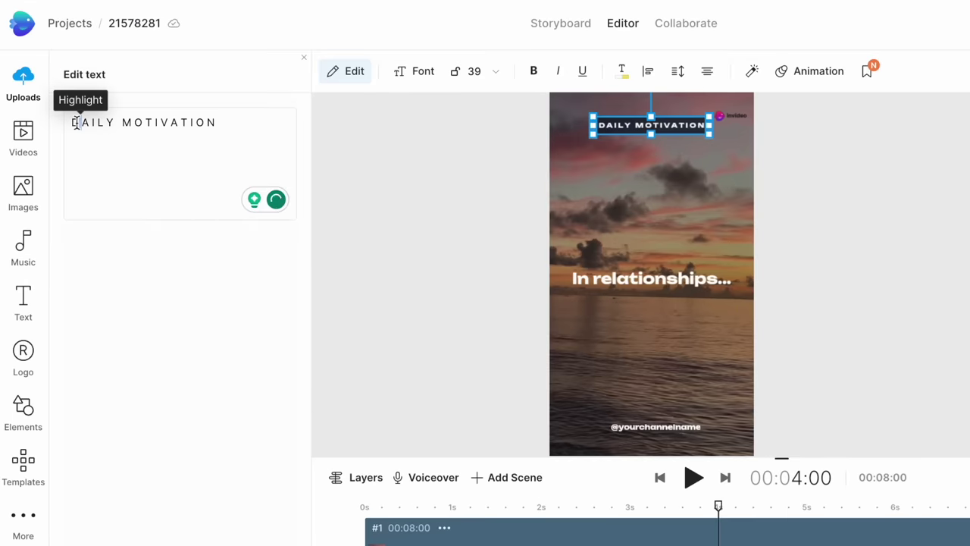
double_click(98, 123)
text(SUCCESS)
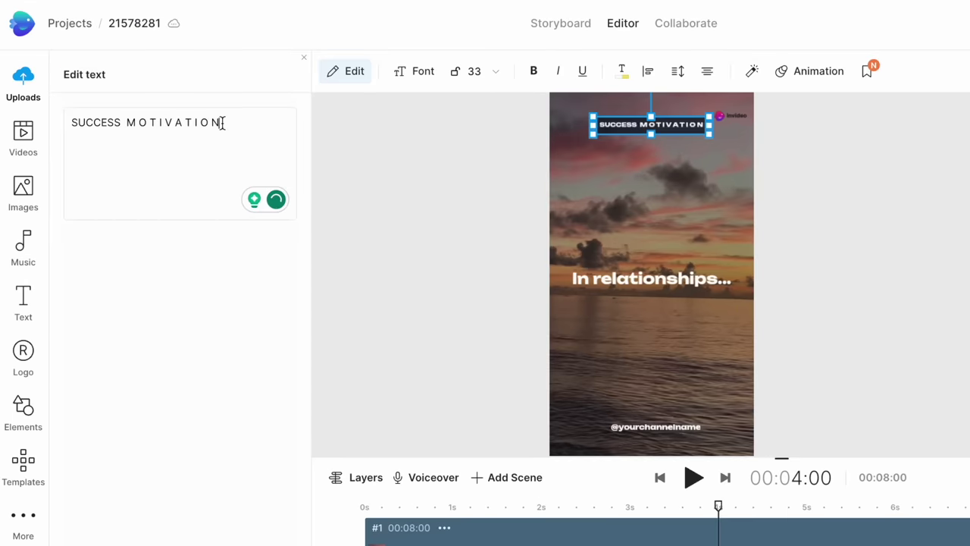
drag(220, 122, 125, 123)
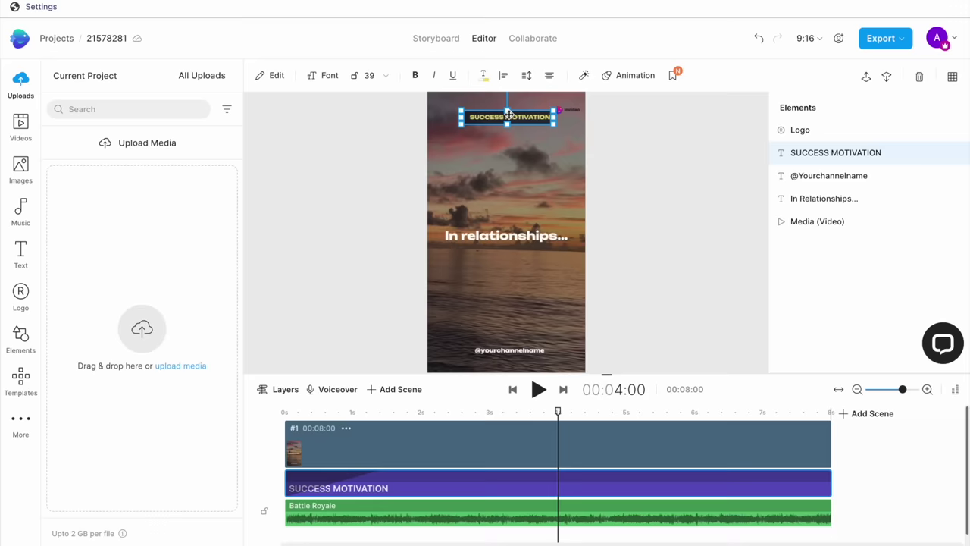
- Replace both quote lines with the embrace-failure line and 'Success will be the handshake.'
click(506, 237)
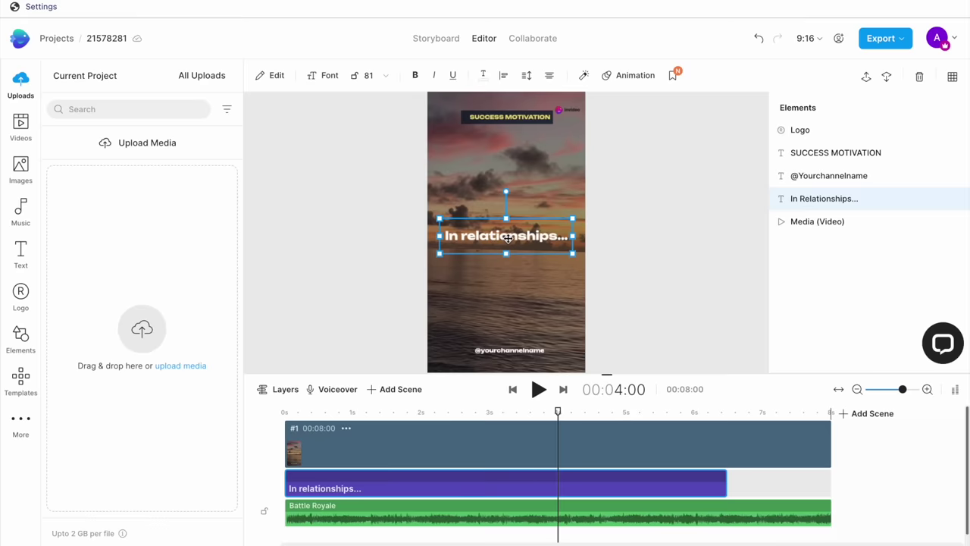
double_click(508, 238)
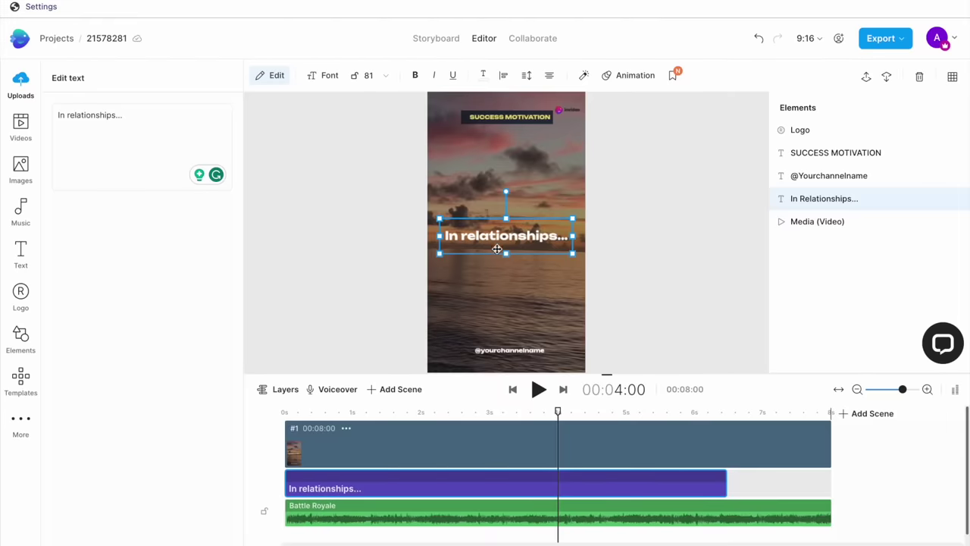
key(ctrl+a)
text(If you embrace failure like a friend...)
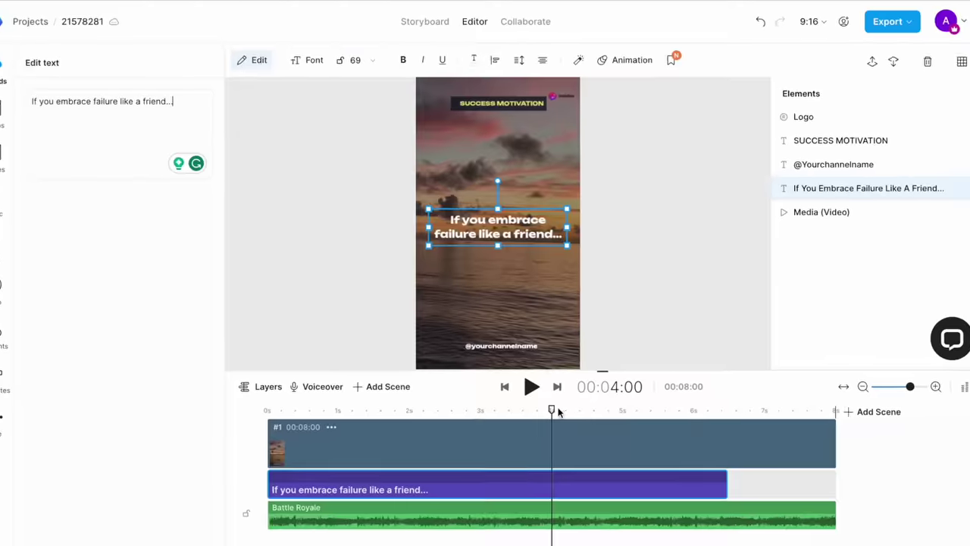
mouse_move(499, 384)
mouse_down()
mouse_move(550, 394)
mouse_move(788, 392)
mouse_up()
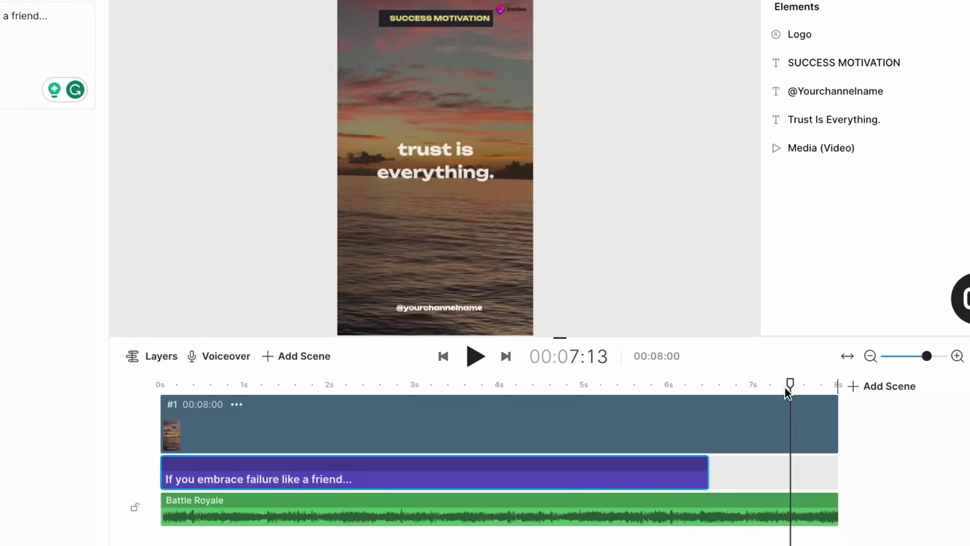
click(513, 233)
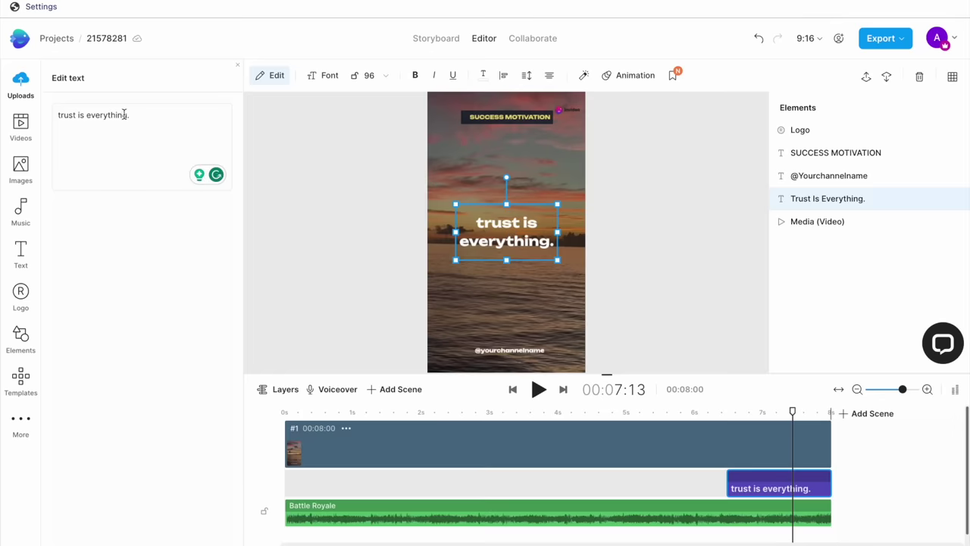
triple_click(124, 115)
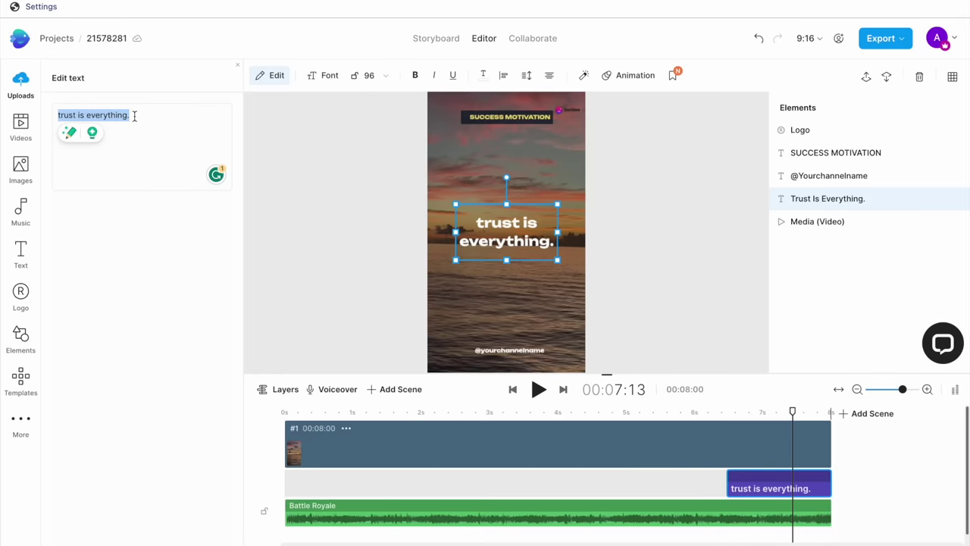
text(Success will be the handshake.)
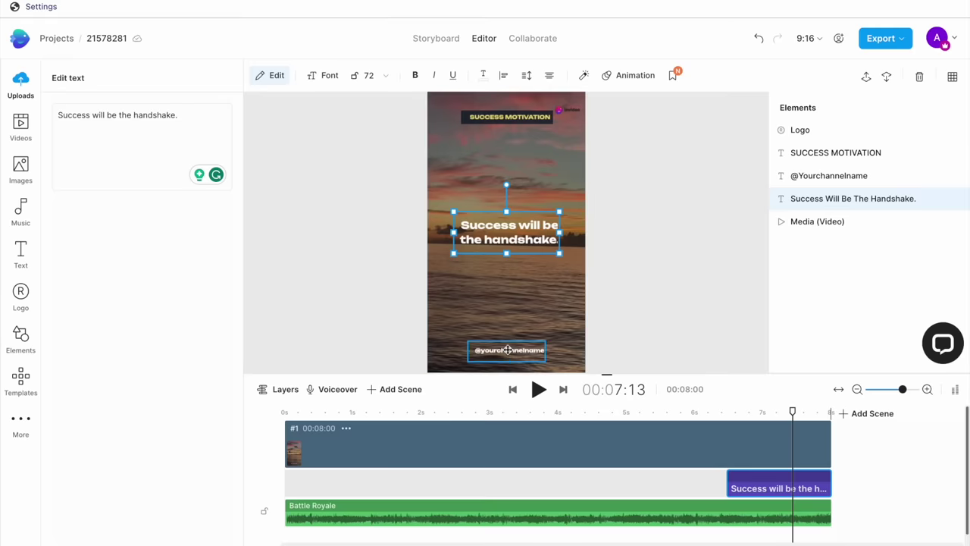
click(507, 350)
triple_click(156, 123)
text(@DAILYLIFEMOTIVATION)
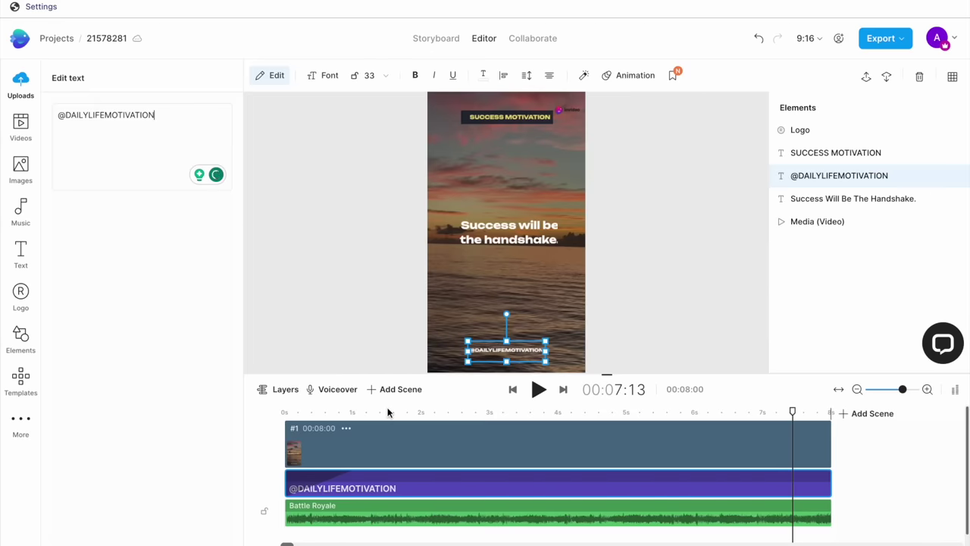
click(539, 389)
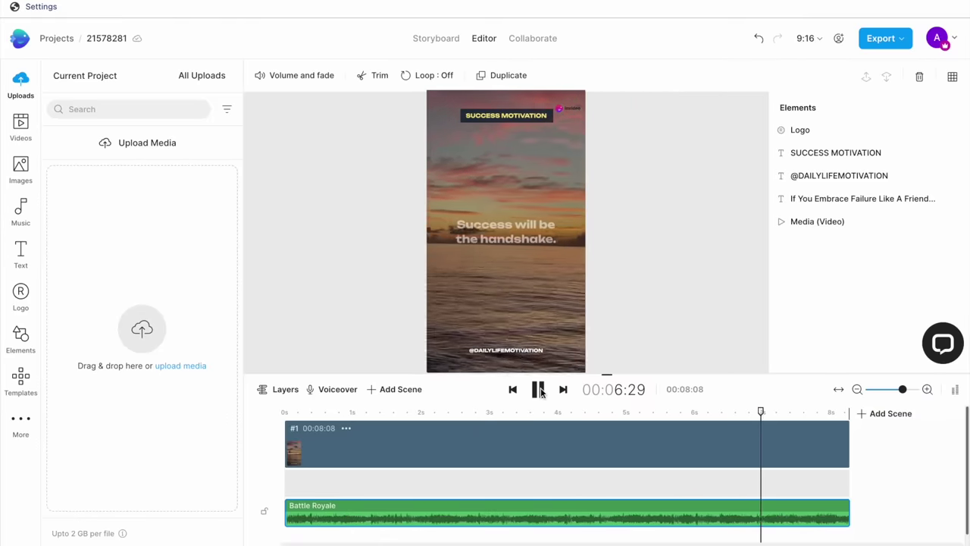
- Pause the preview, check the export quality options, and open the LiveChat support window
click(506, 350)
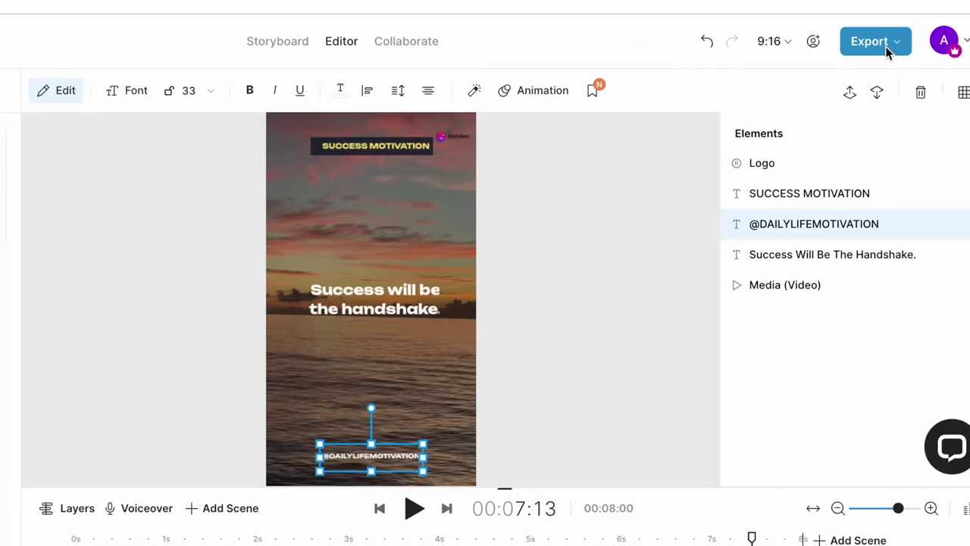
click(886, 46)
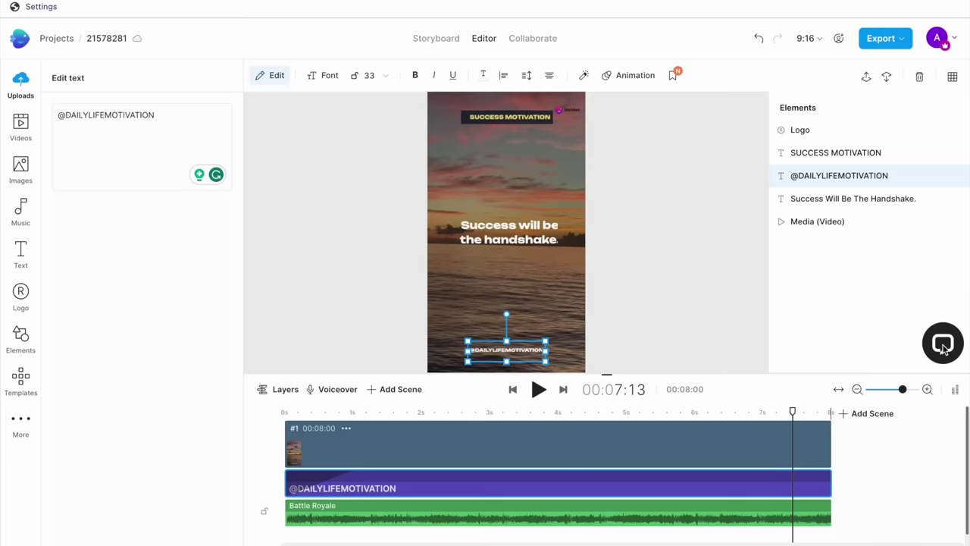
click(943, 347)
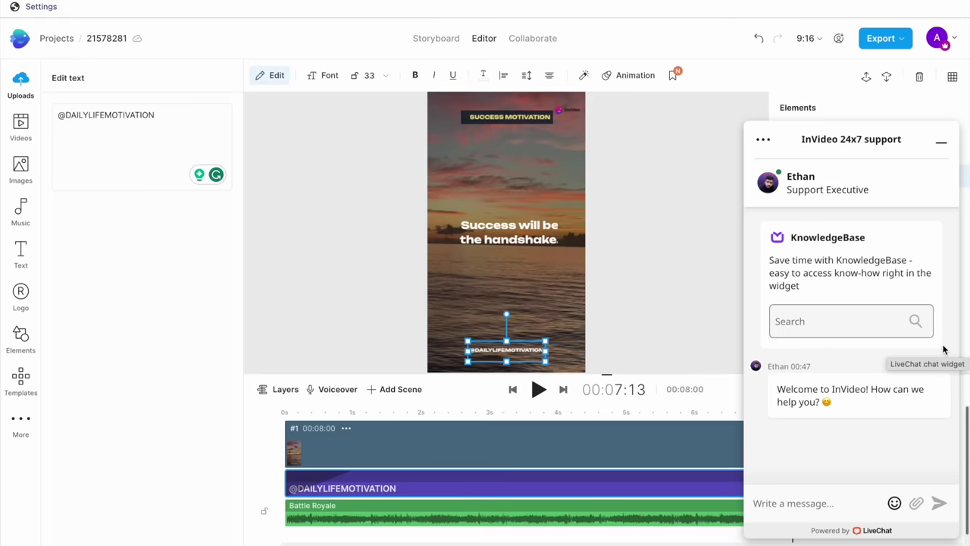
click(702, 297)
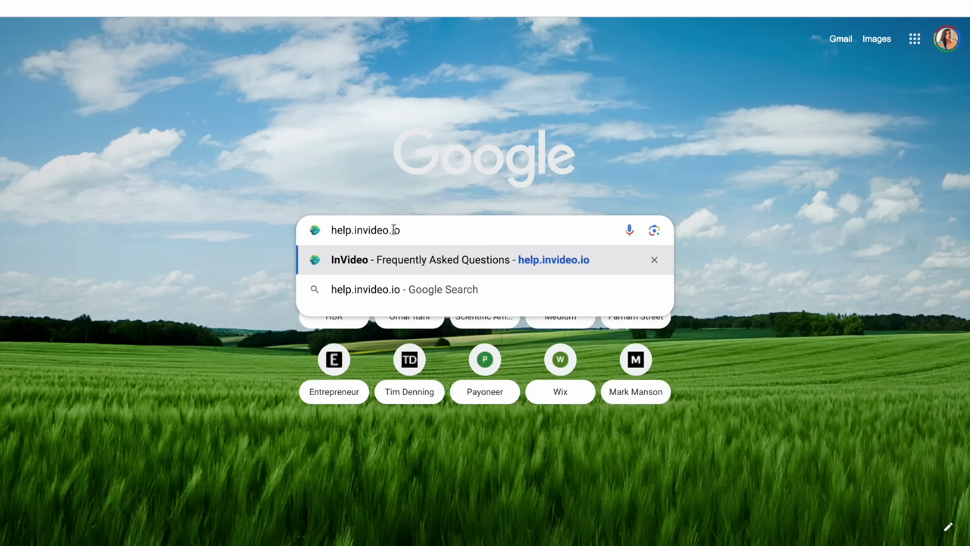
- Load help.invideo.io and browse its categories, then retype the title as SUCCESS MOTIVATION
key(Return)
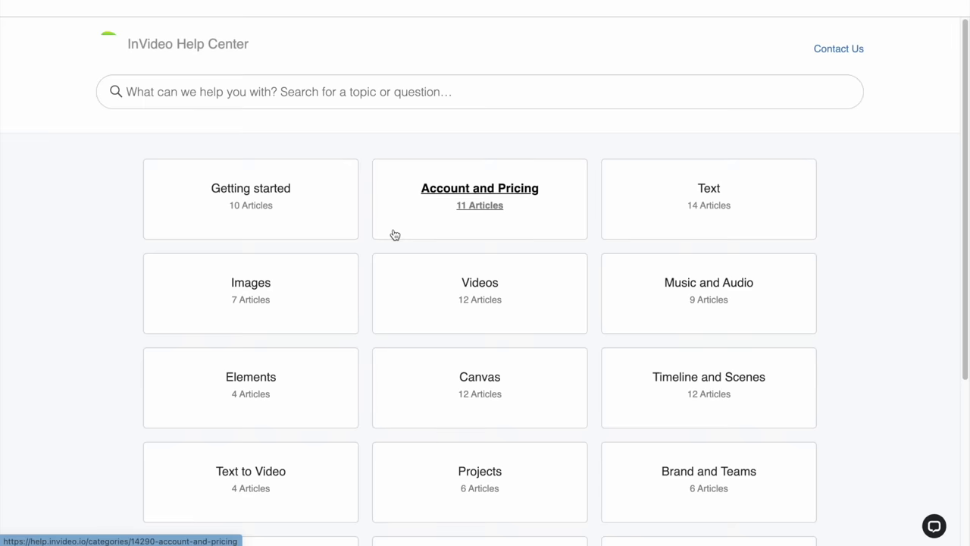
scroll(803, 236, down, 1)
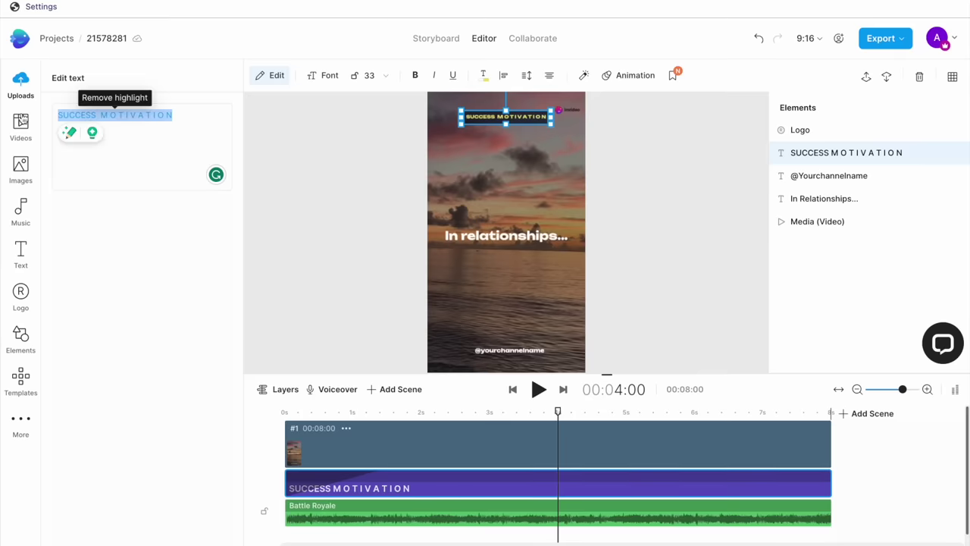
text(SUCCESS MOTI)
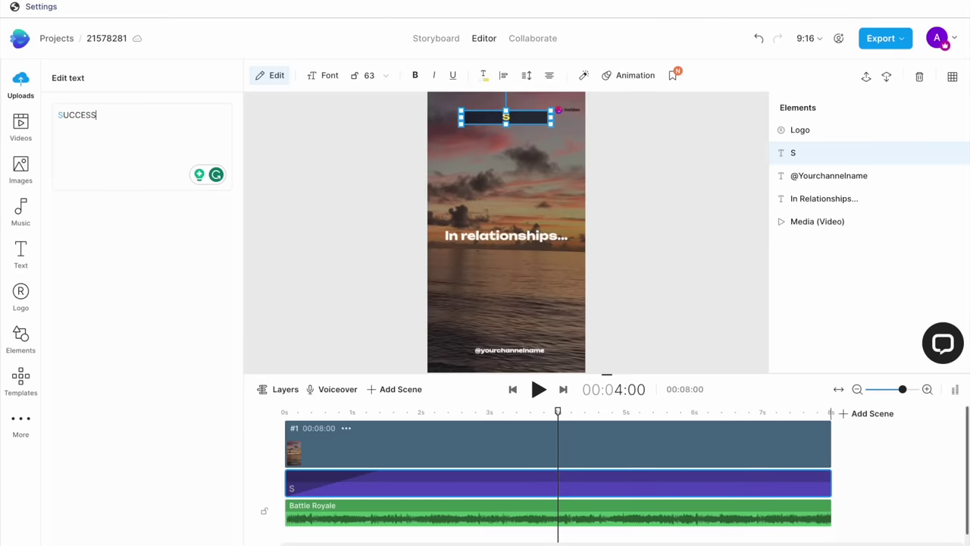
text(VATION)
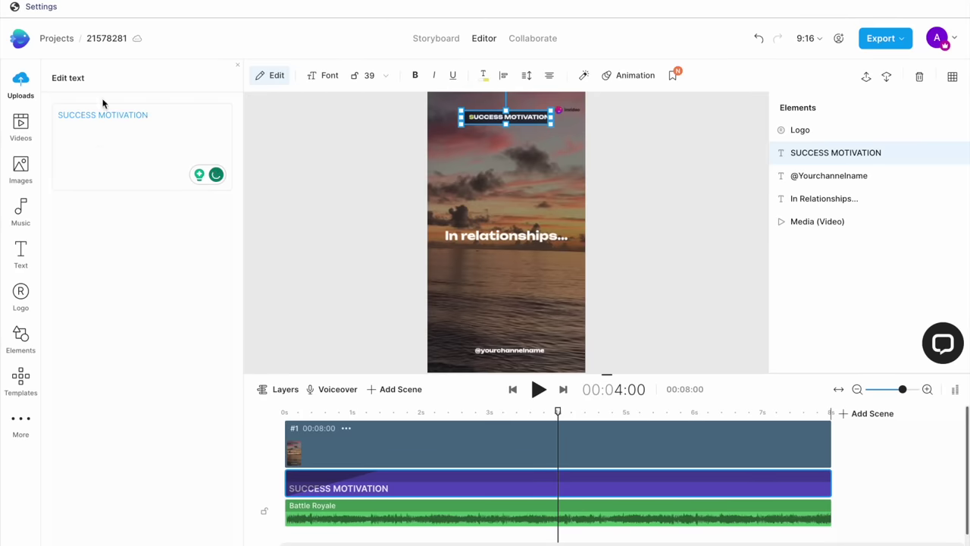
- Confirm the SUCCESS MOTIVATION title, then select the sunset background video for replacement
click(546, 156)
click(494, 119)
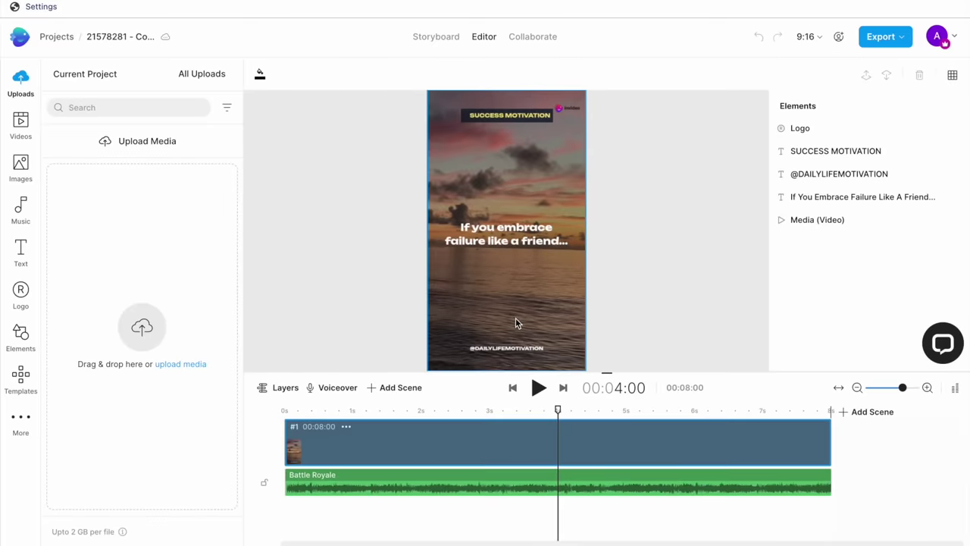
click(303, 306)
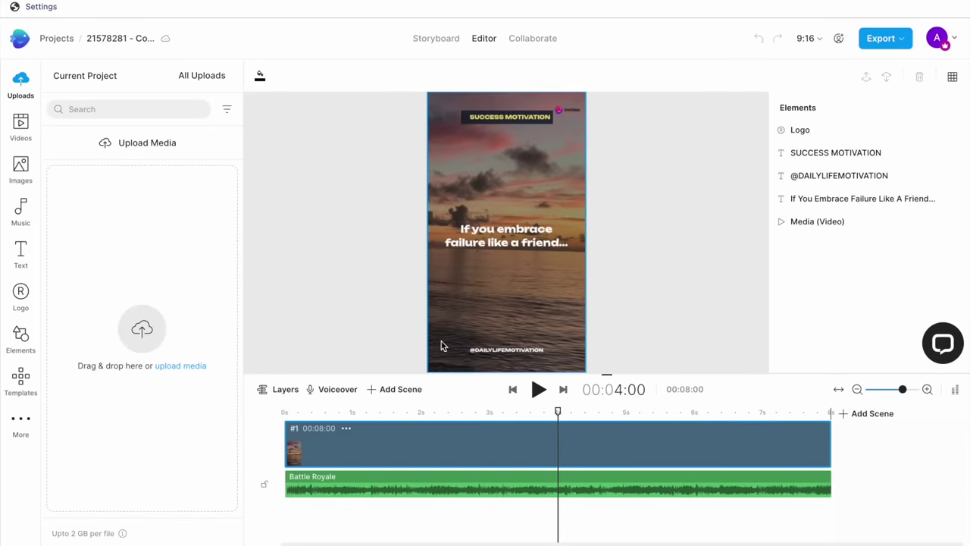
click(458, 331)
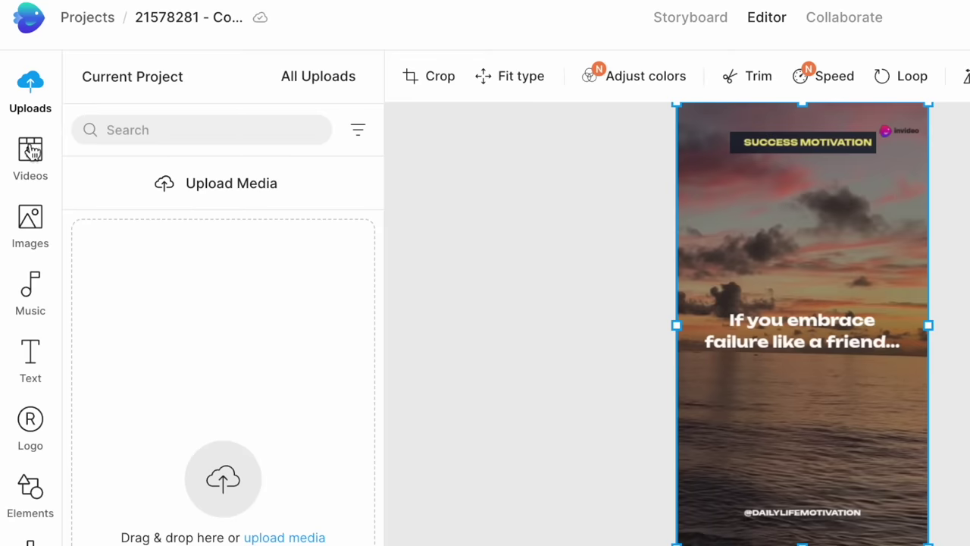
- Search the stock video library for SUNRISE footage instead of MOUNTAINS
click(30, 150)
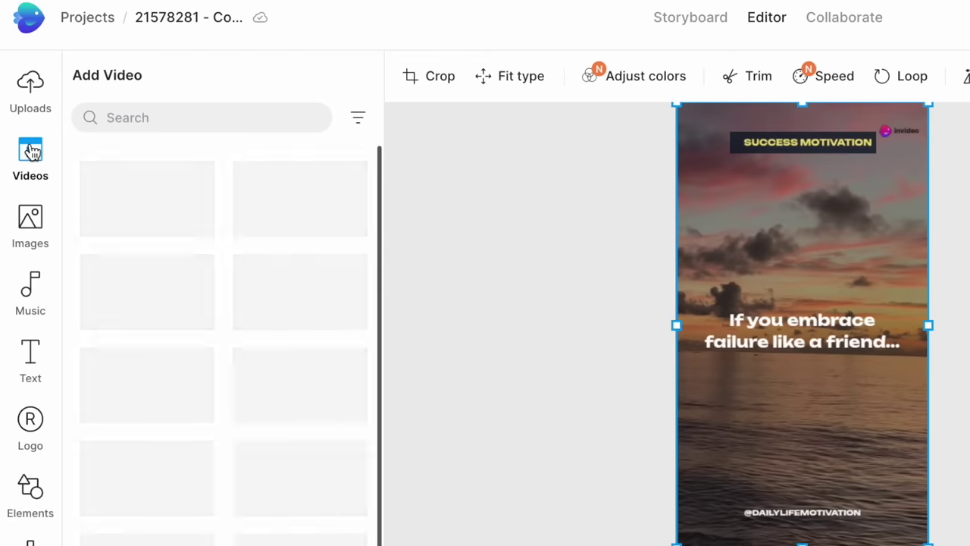
click(184, 117)
text(MOUN)
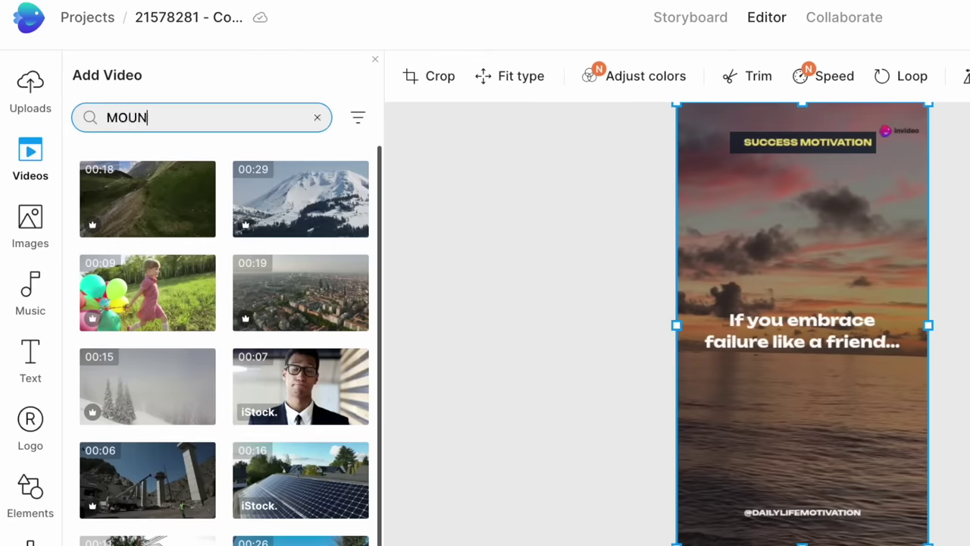
text(TAINS)
key(ctrl+a)
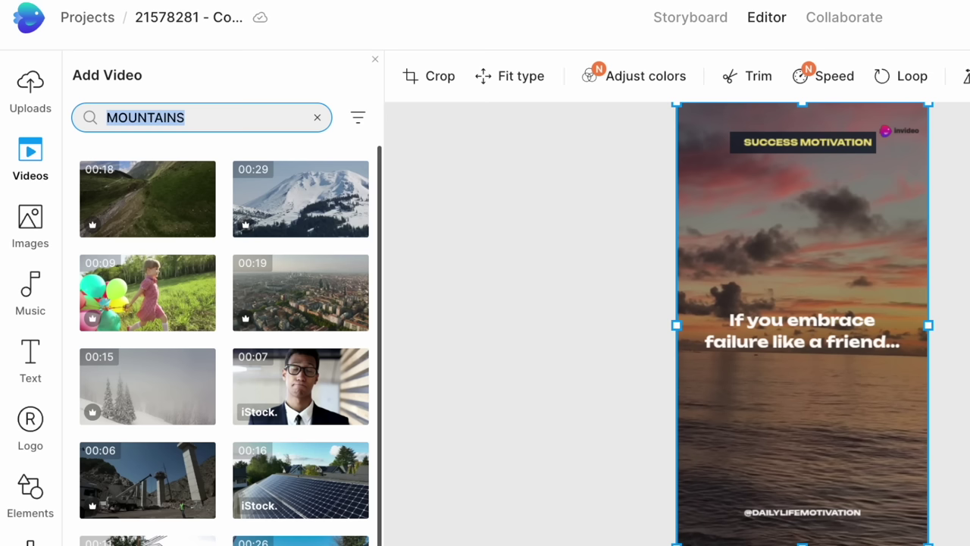
key(BackSpace)
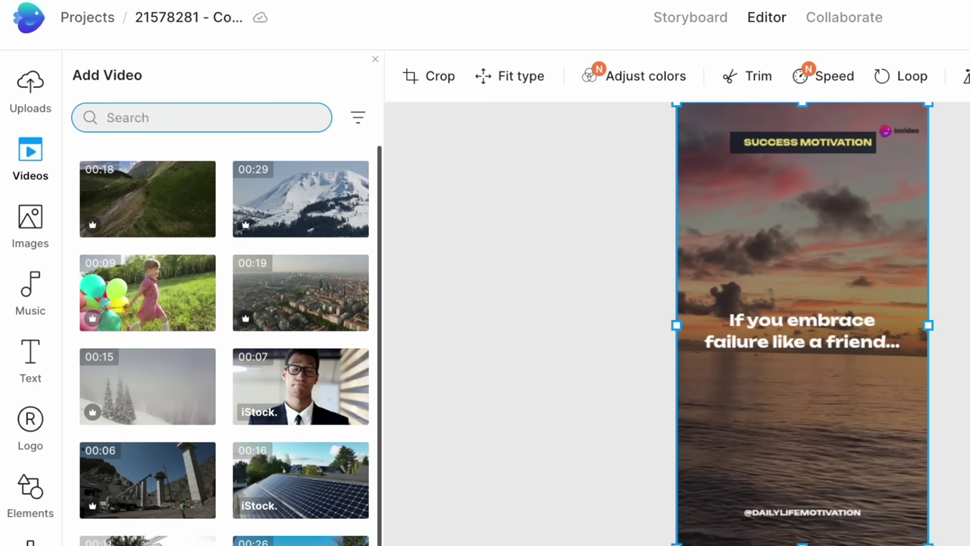
text(SUNRISE)
key(Return)
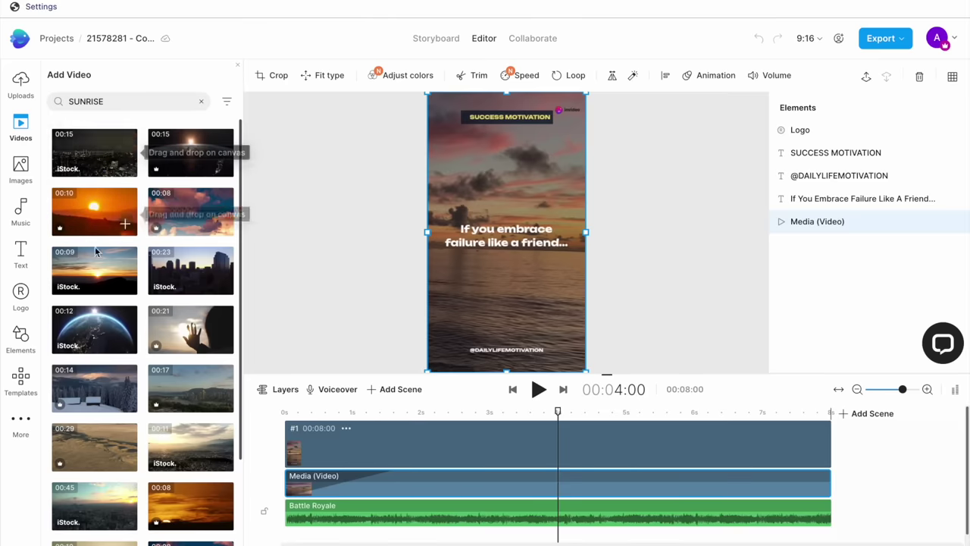
- Drag the 40-second beach-wave clip onto the scene and choose to replace the background
scroll(152, 296, down, 10)
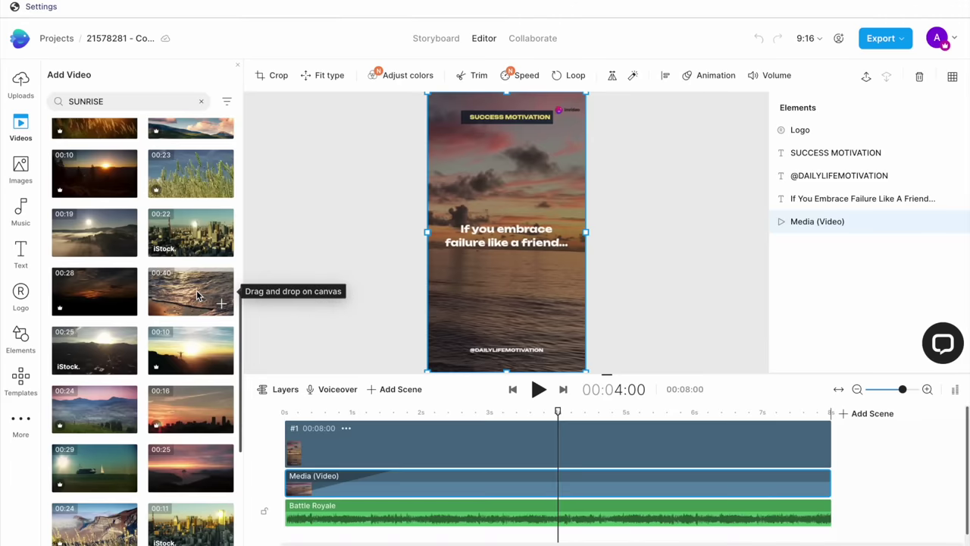
drag(200, 293, 424, 107)
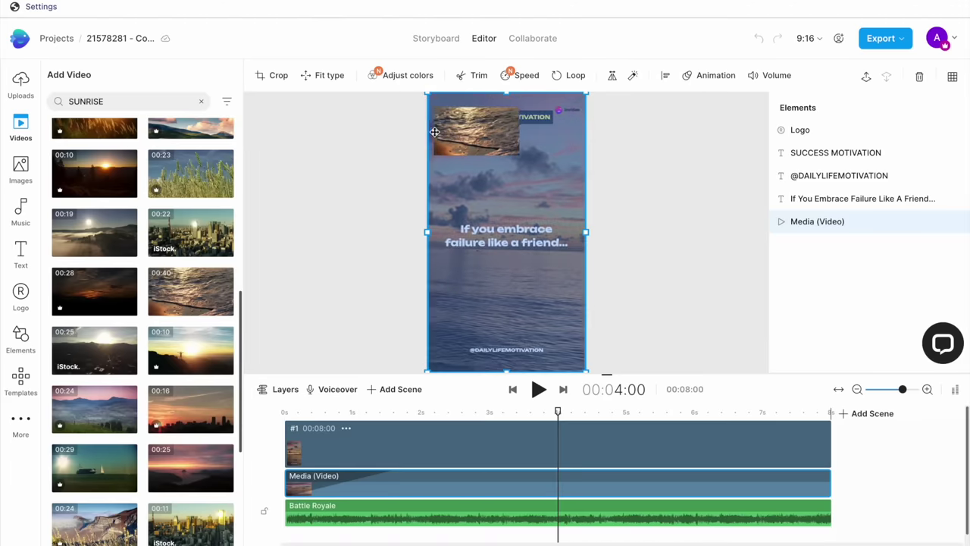
drag(424, 108, 433, 135)
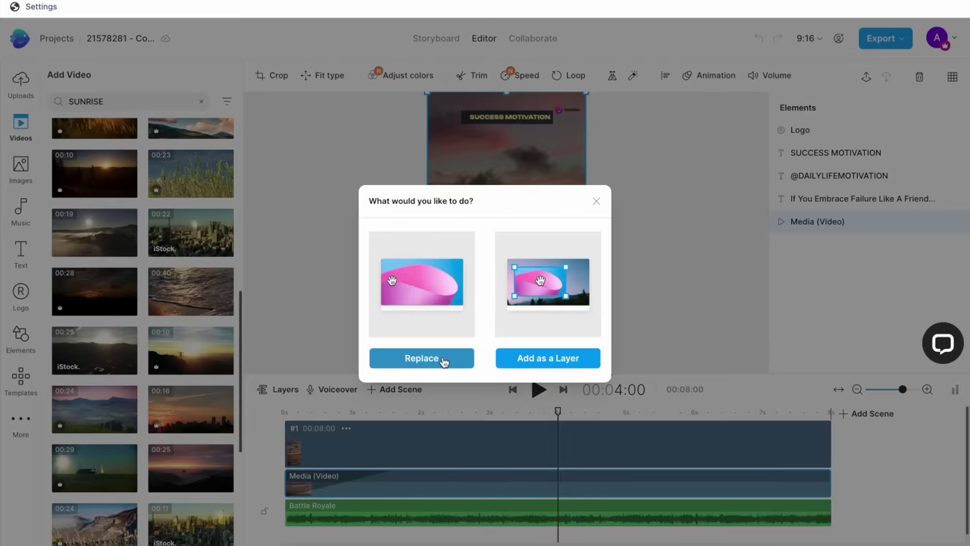
click(444, 362)
- Swap the sunset background for the wave clip, trimmed to eight seconds with its kept section shifted slightly
click(957, 532)
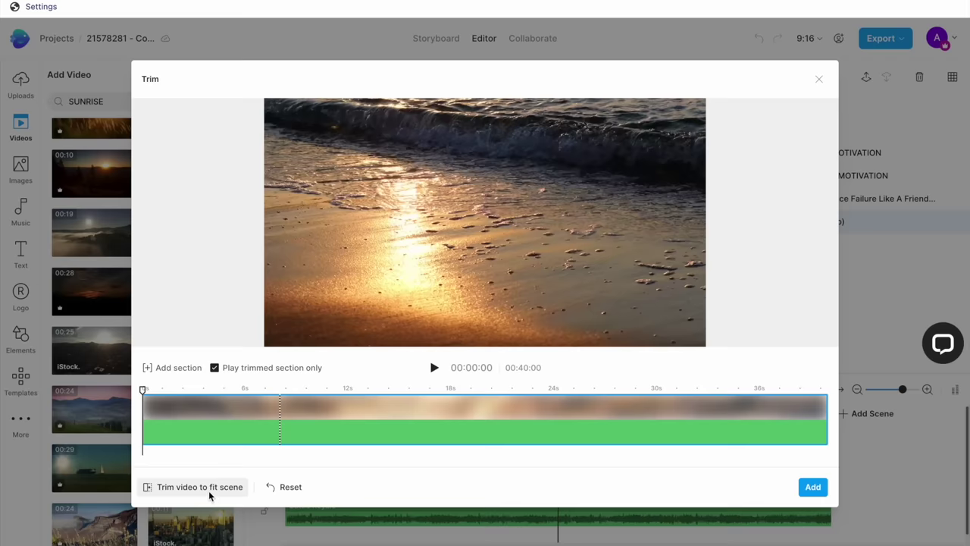
click(199, 486)
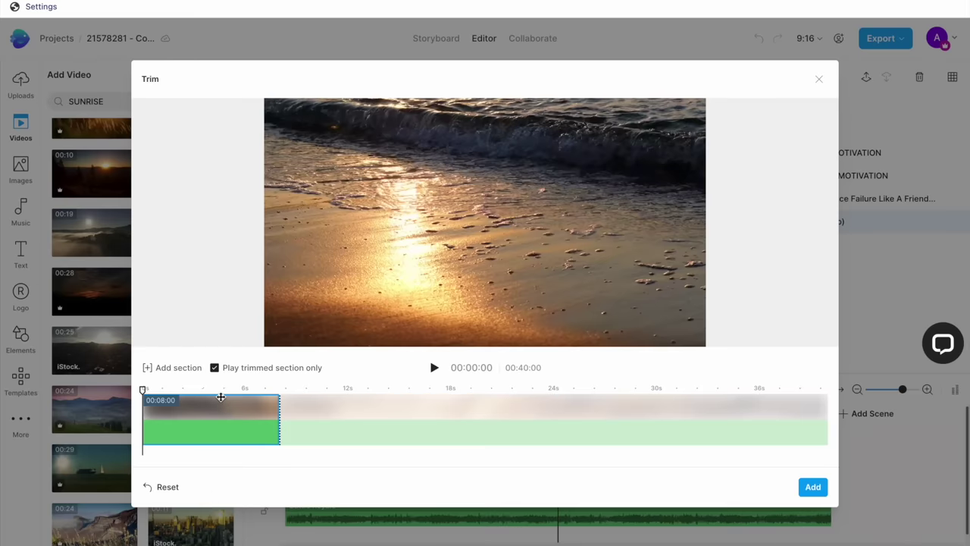
drag(220, 398, 230, 399)
click(812, 488)
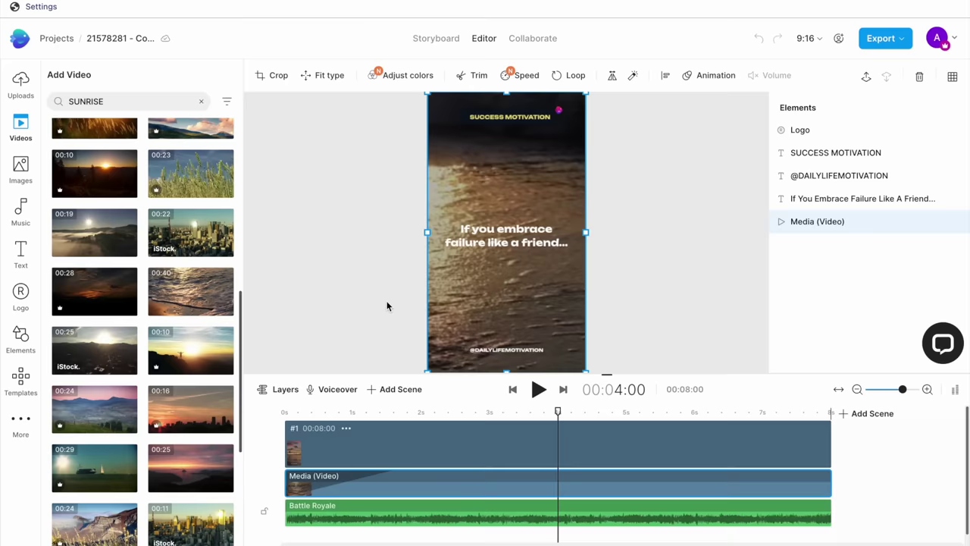
- Set the SUCCESS MOTIVATION heading's background fill to yellow #FFD900 and adjust its text colour
click(509, 117)
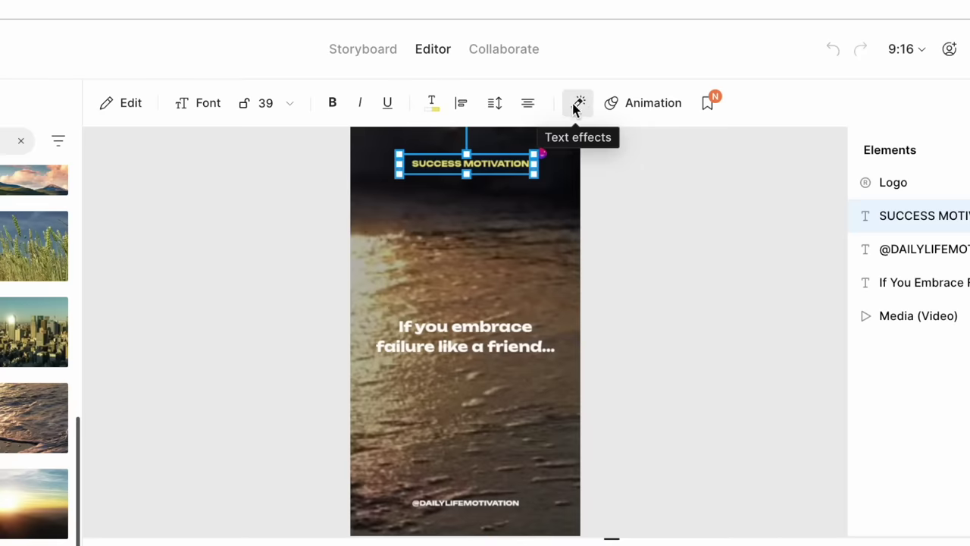
click(577, 102)
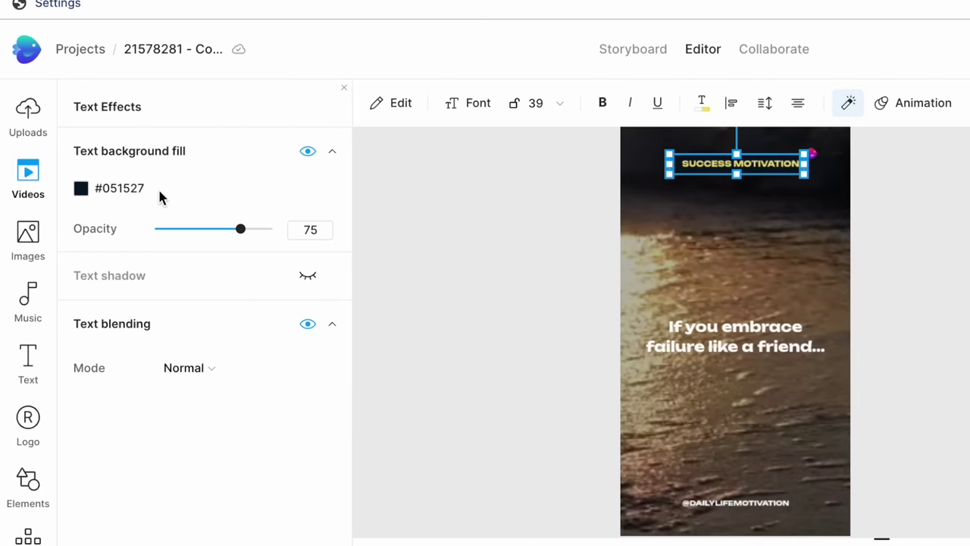
click(81, 188)
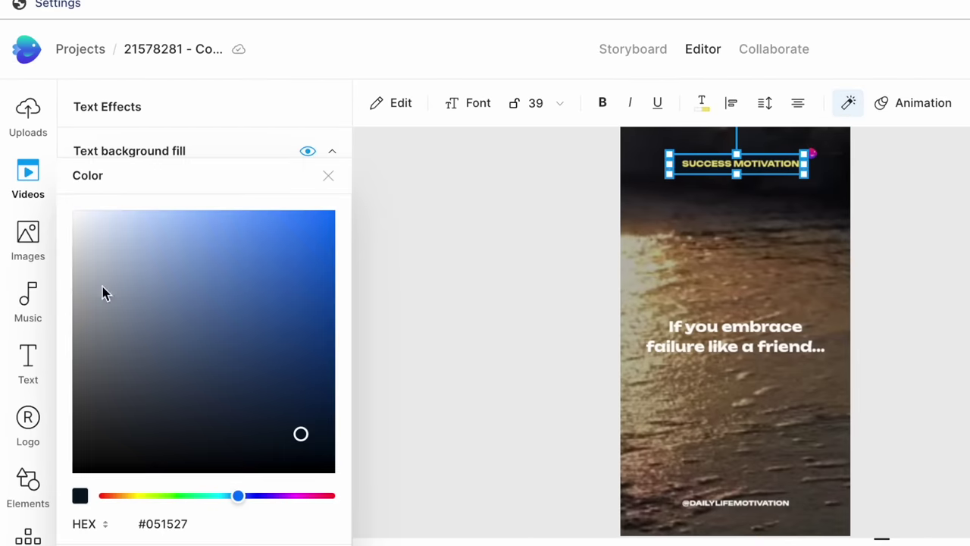
mouse_move(207, 217)
mouse_down()
mouse_move(326, 221)
mouse_move(360, 162)
mouse_up()
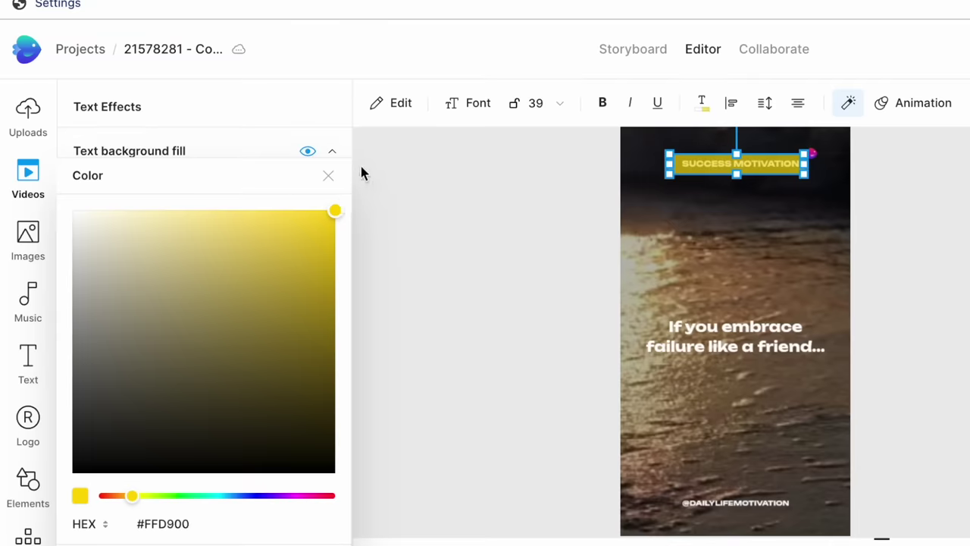
click(242, 152)
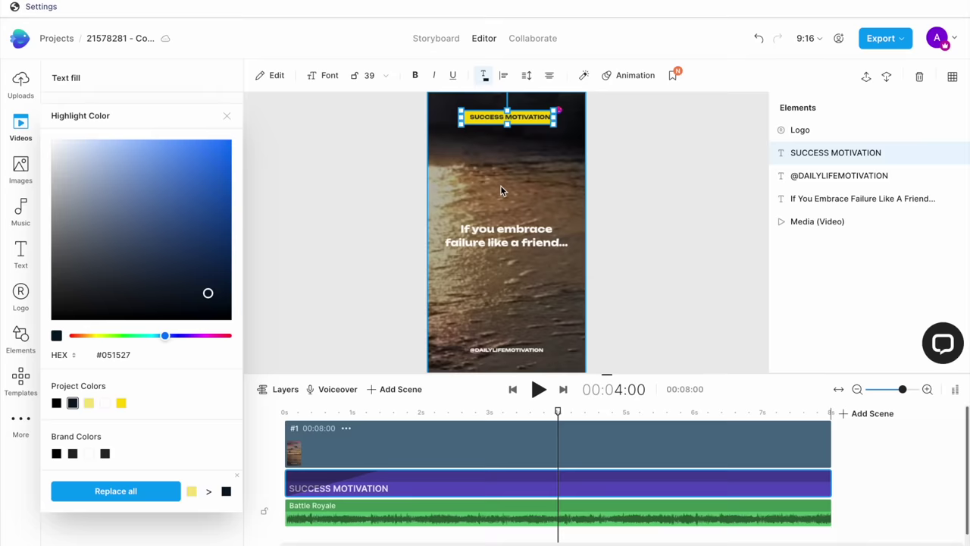
click(533, 167)
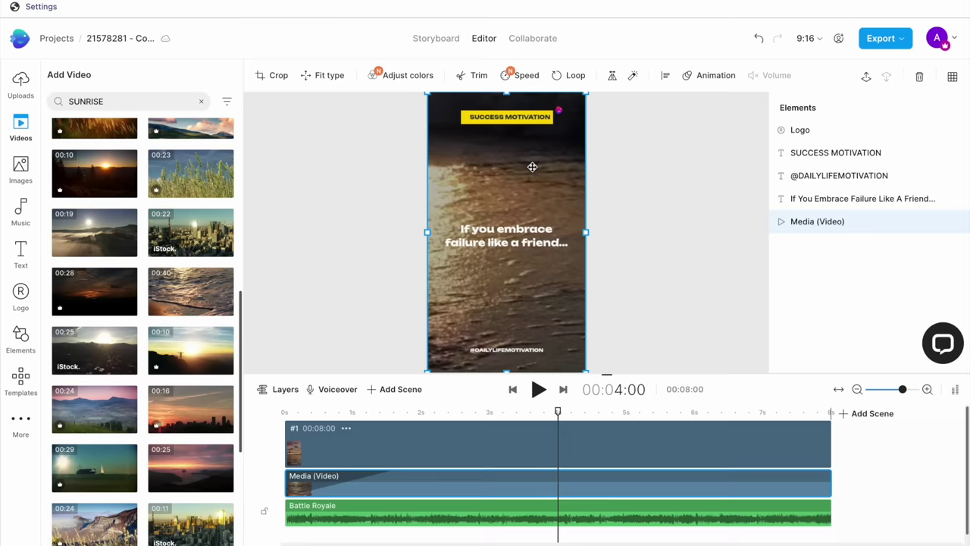
- Create a Vertical 9:16 copy of the quote video from the size dropdown
click(501, 238)
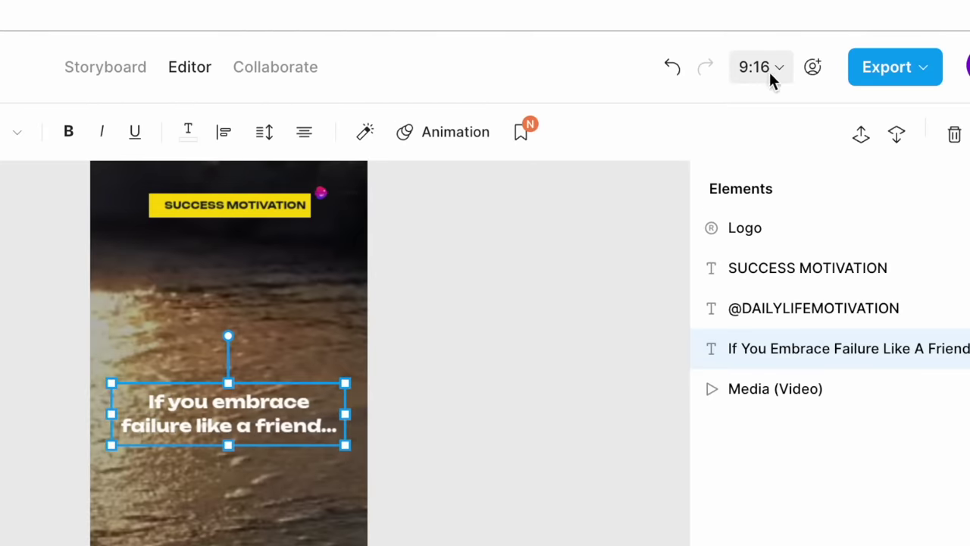
click(771, 67)
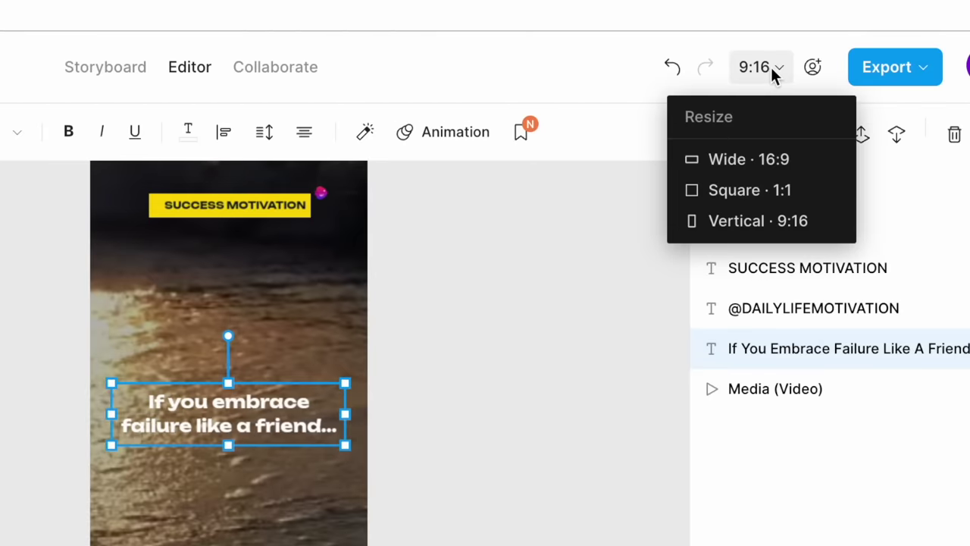
click(771, 222)
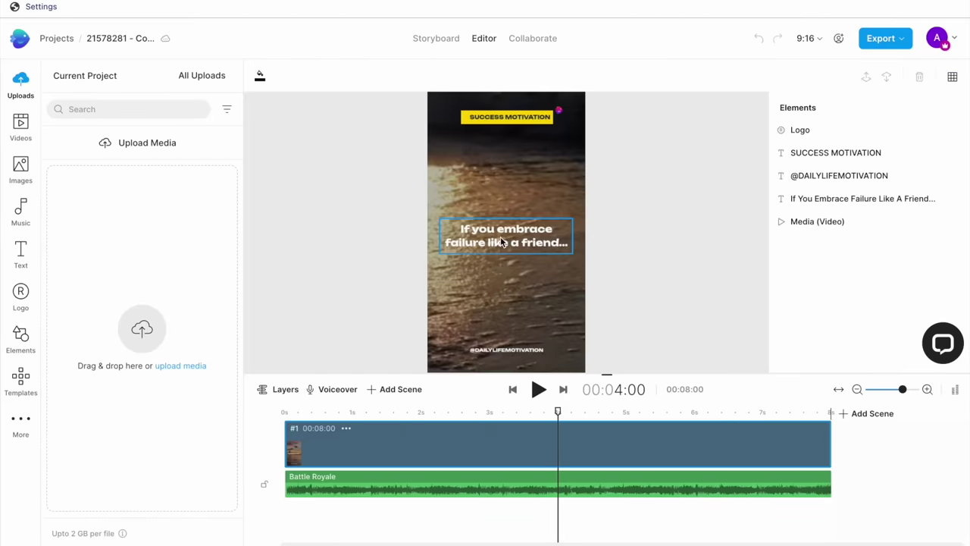
- Paste the Quotes sheet's B3 quote into the opening caption and its matching ending line into the last caption
click(500, 241)
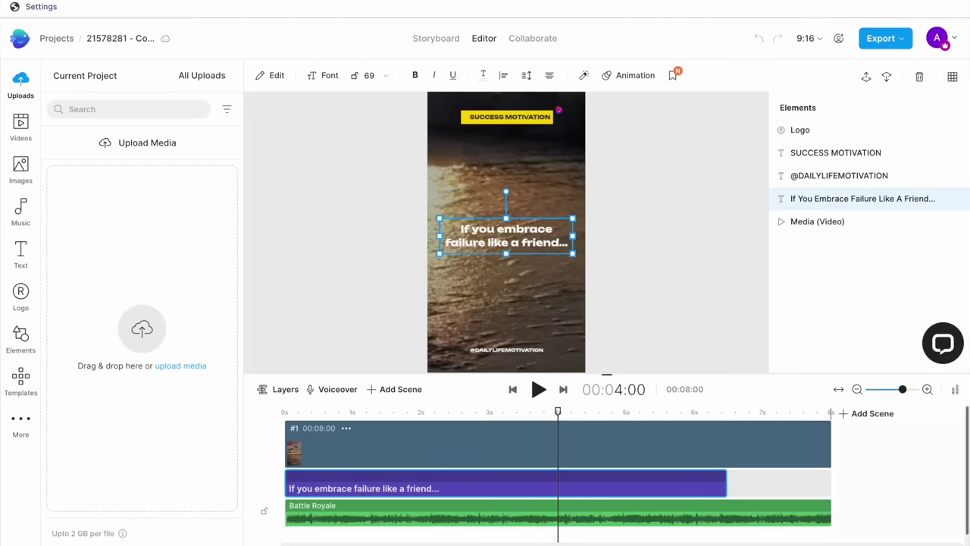
key(ctrl+Tab)
triple_click(191, 164)
key(ctrl+c)
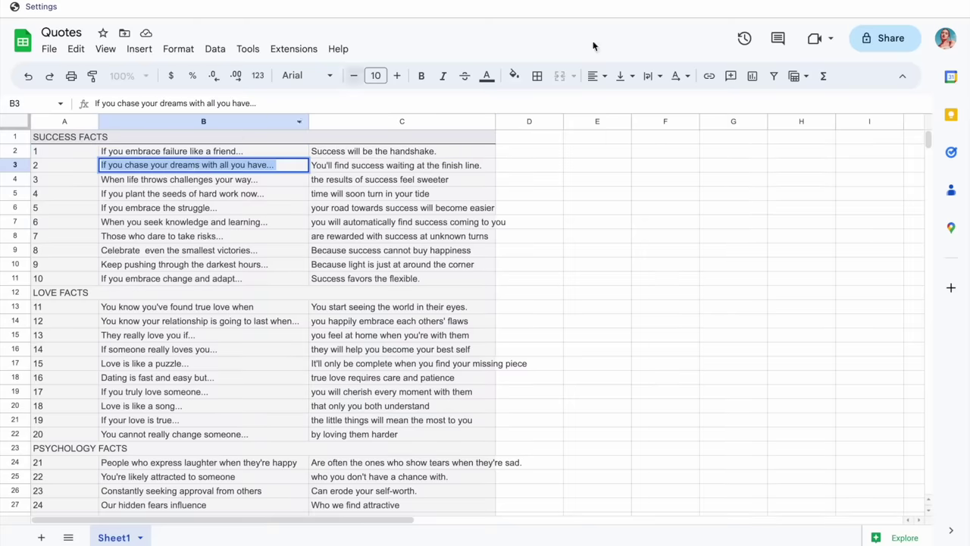
key(ctrl+shift+Tab)
key(ctrl+a)
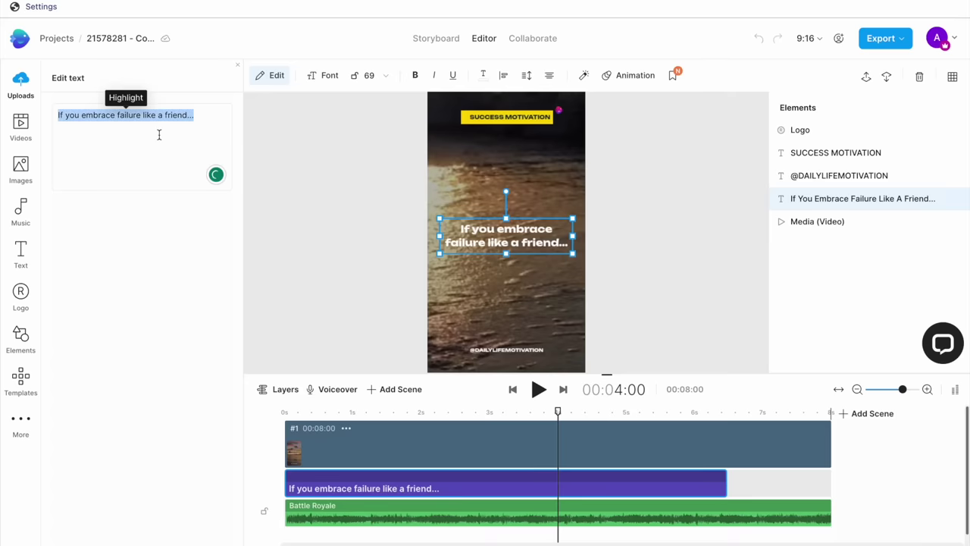
key(ctrl+v)
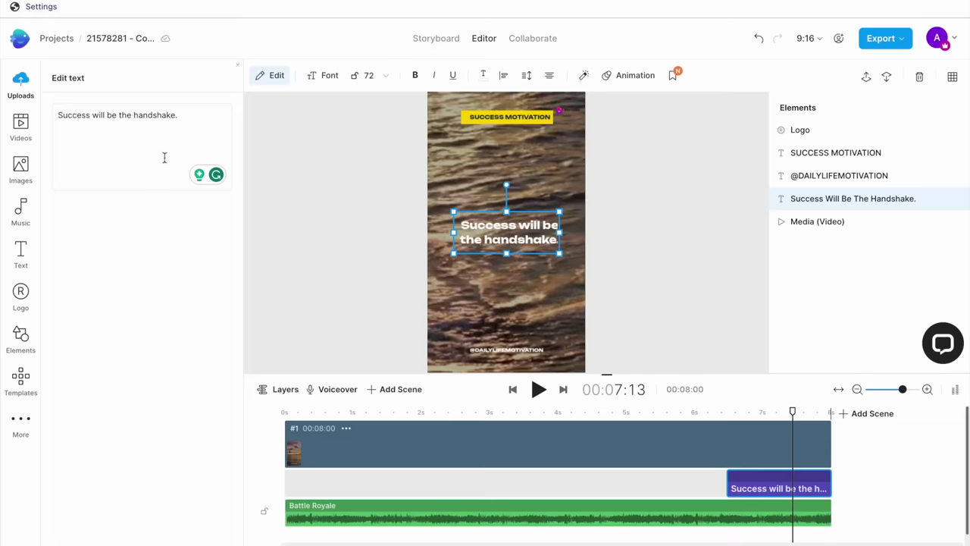
key(ctrl+a)
text(You'll find success waiting at the finish line.)
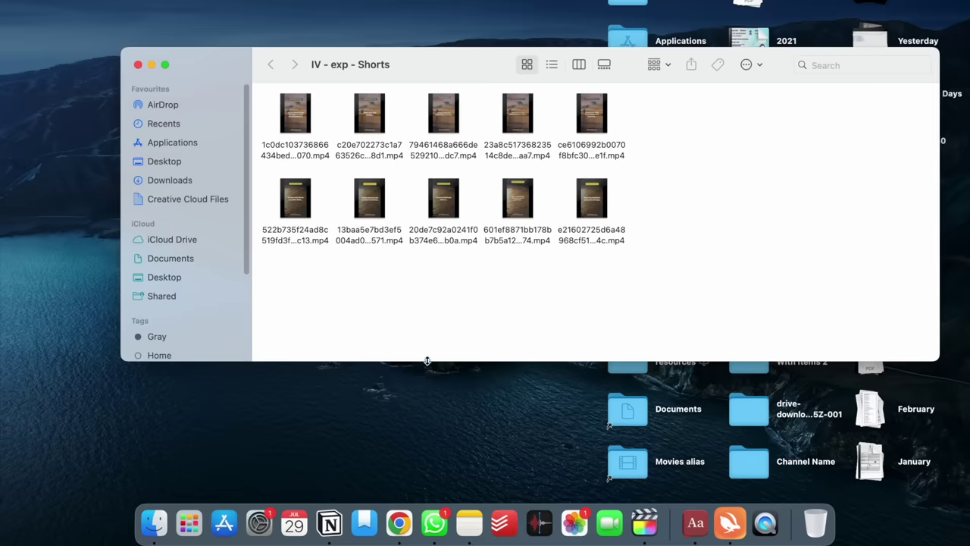
drag(428, 360, 428, 429)
drag(670, 106, 288, 105)
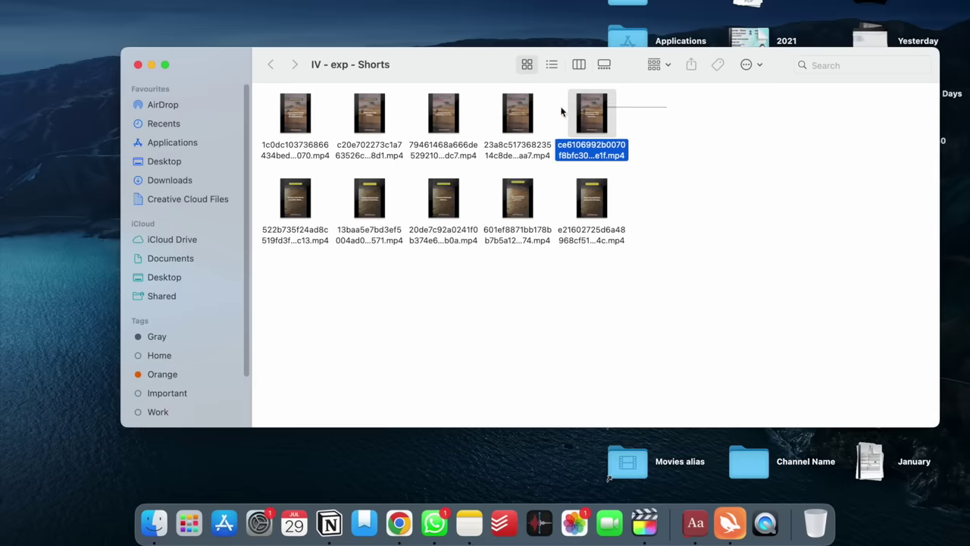
double_click(295, 112)
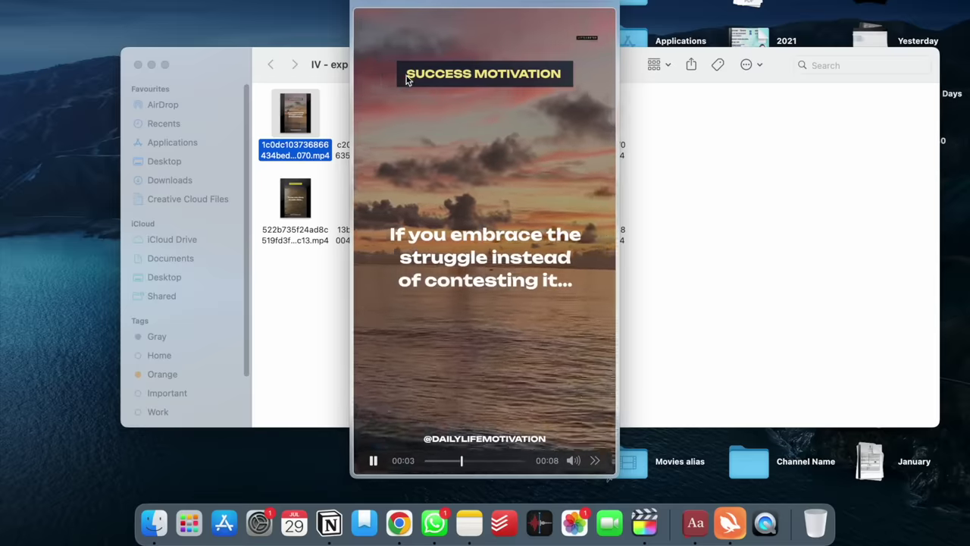
click(308, 184)
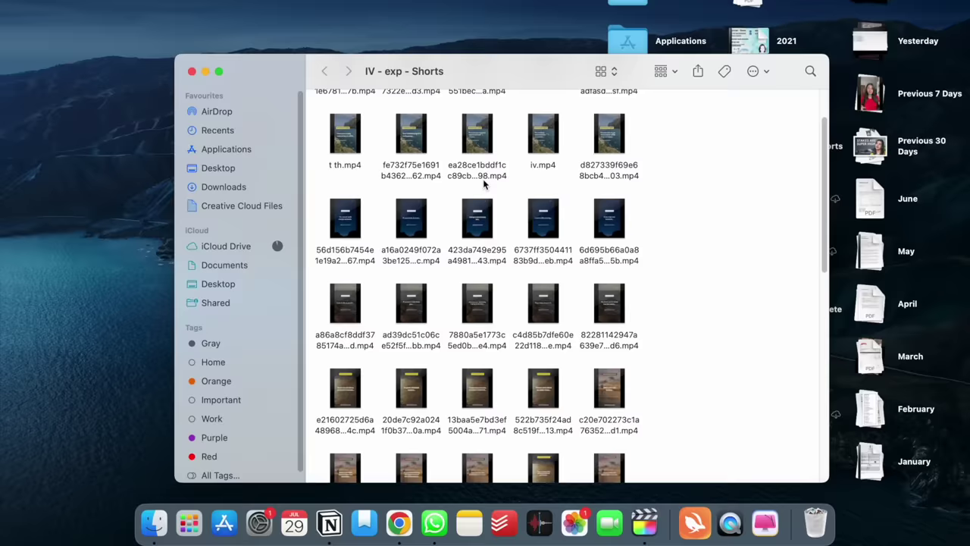
scroll(483, 179, down, 2)
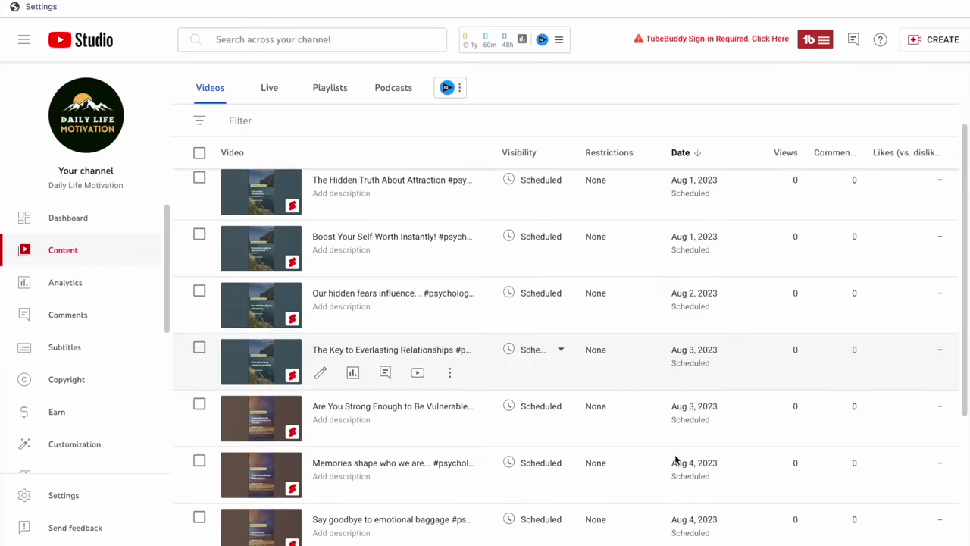
- Upload the first exported Short from the IV - exp - Shorts folder to YouTube Studio
scroll(677, 458, down, 2)
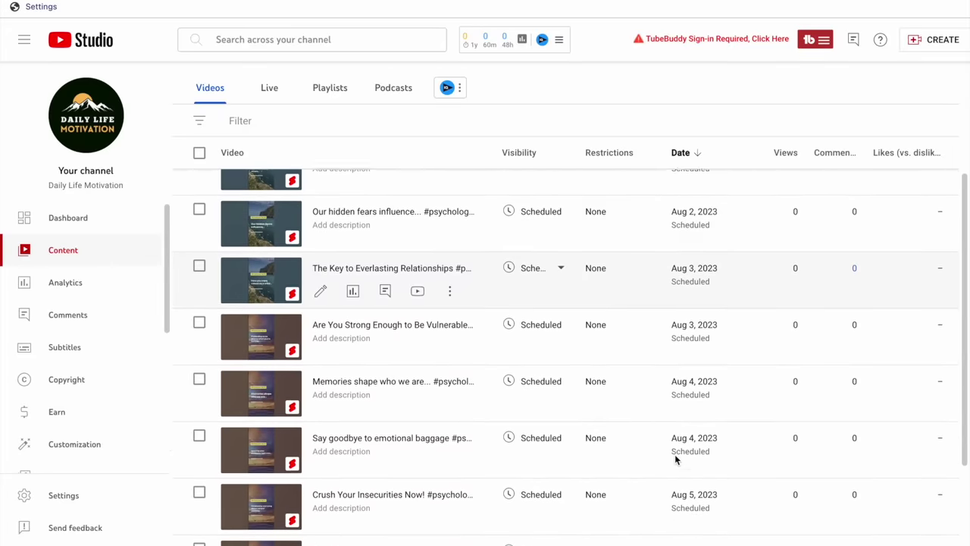
click(311, 348)
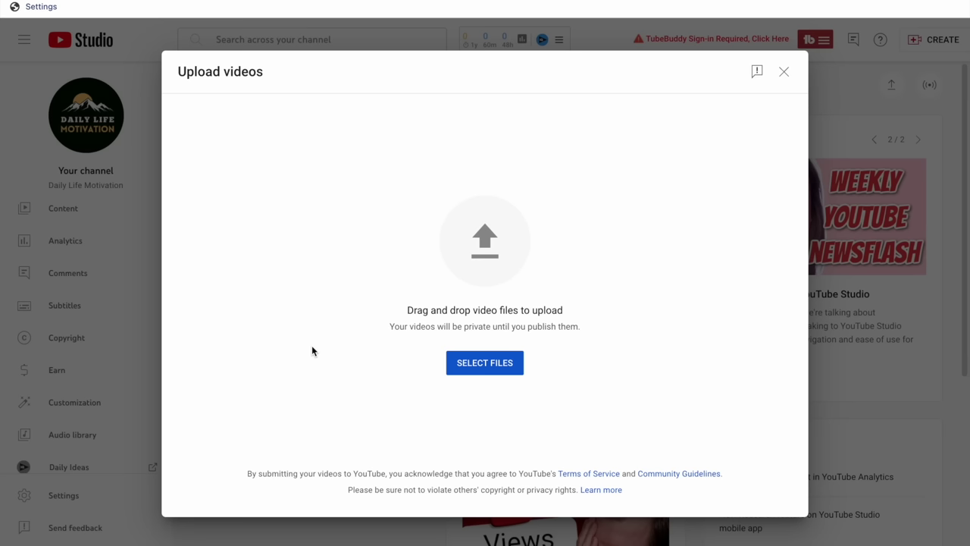
click(467, 364)
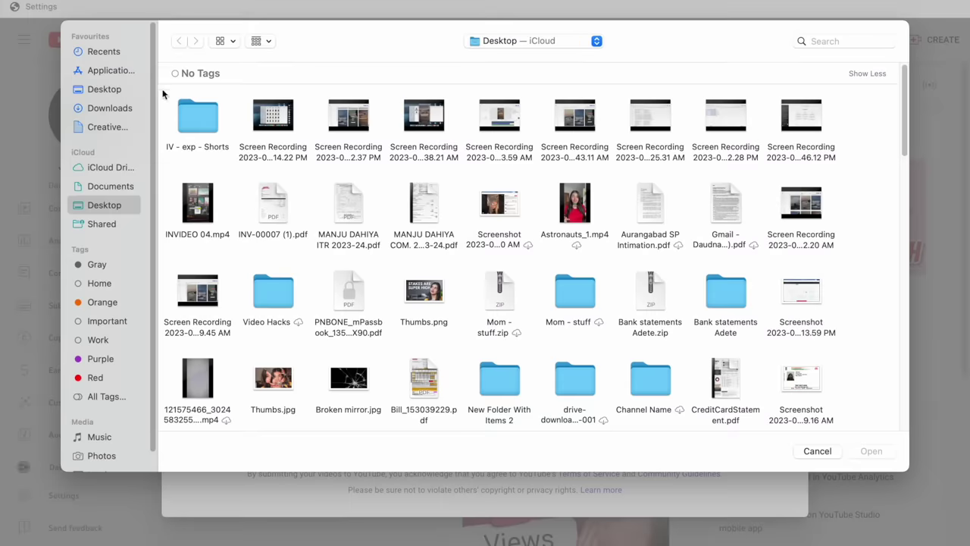
double_click(201, 114)
click(199, 114)
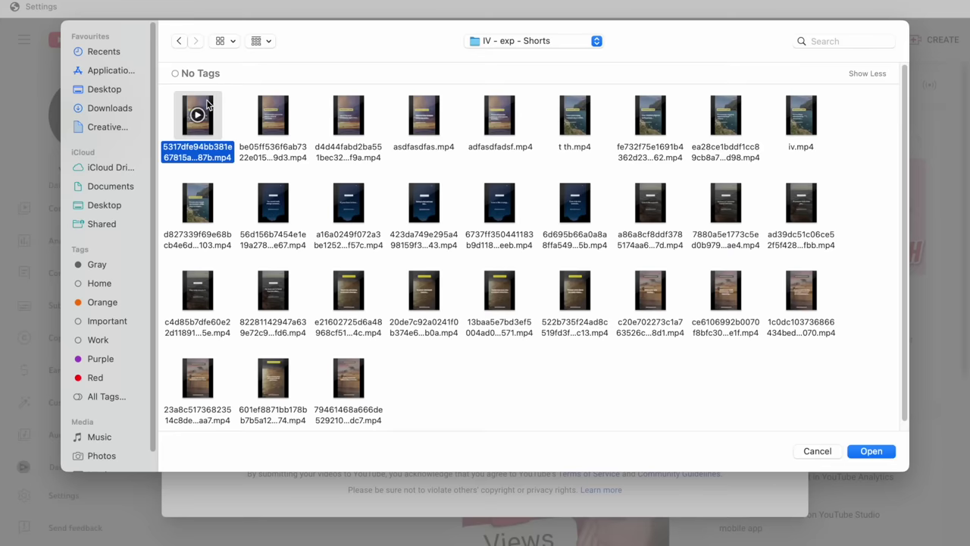
click(872, 457)
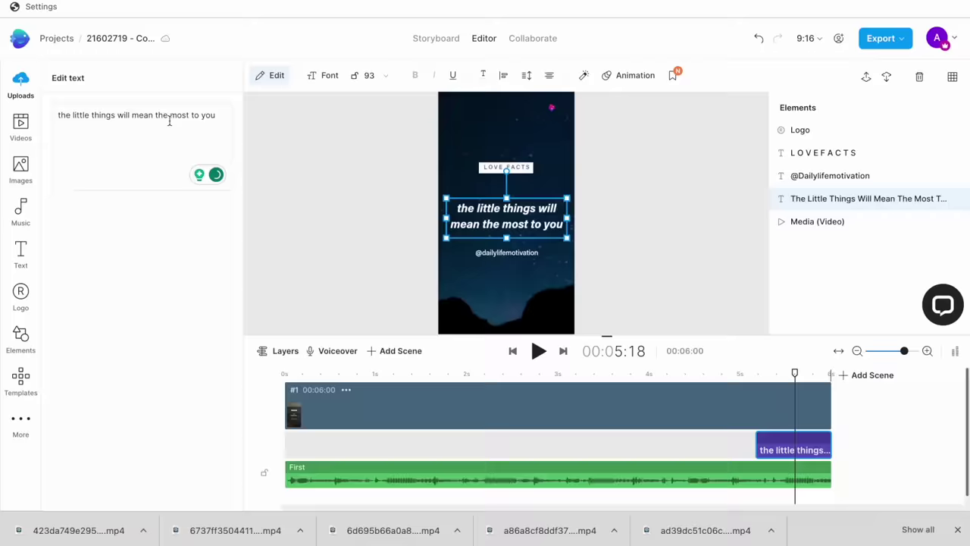
- Replace the long hash-string title with the placeholder 'title to wwrit'
key(ctrl+v)
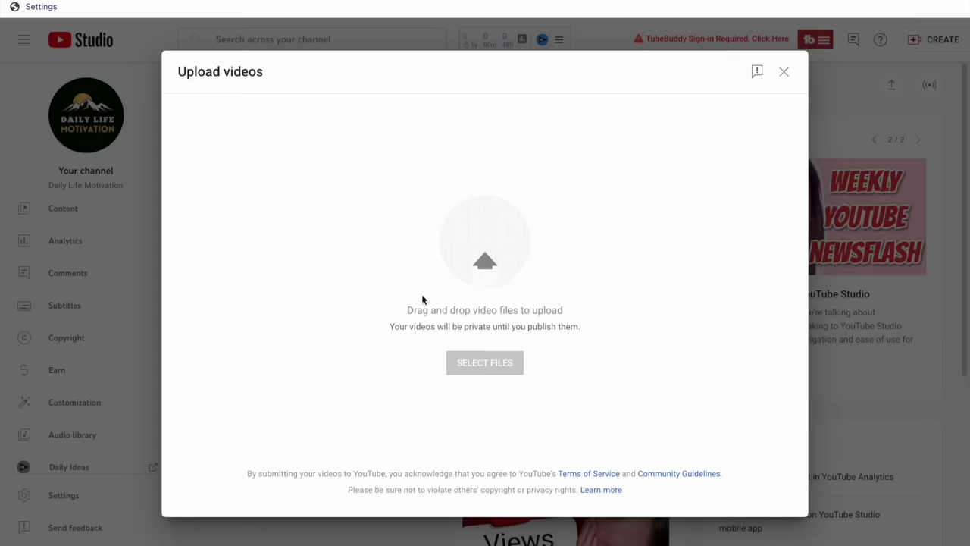
triple_click(222, 230)
text(t)
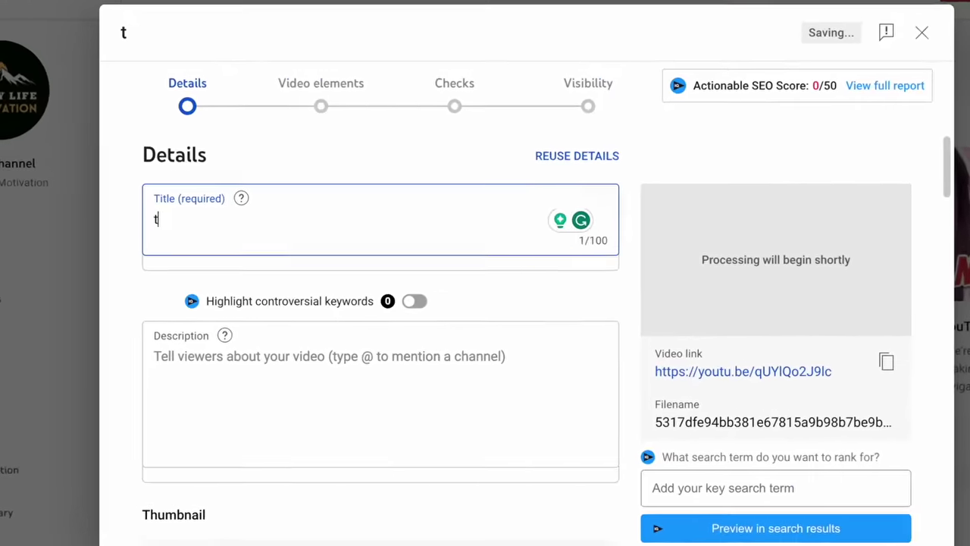
text(itle to )
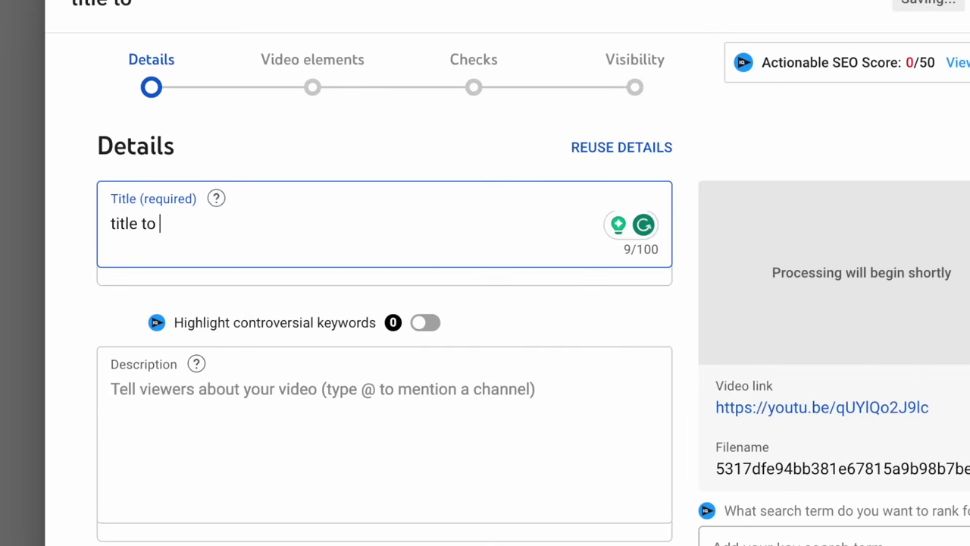
text(w)
text(writ)
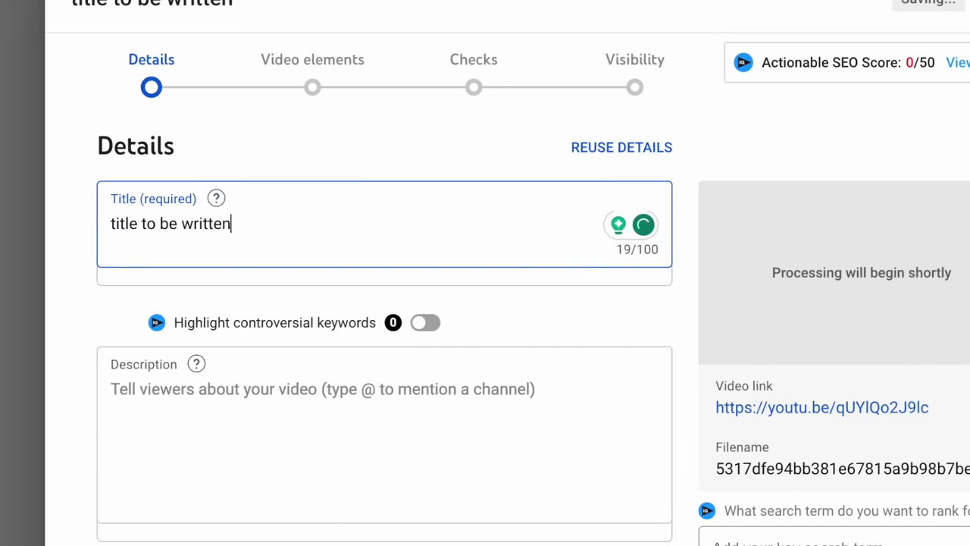
scroll(390, 321, down, 2)
scroll(386, 320, down, 2)
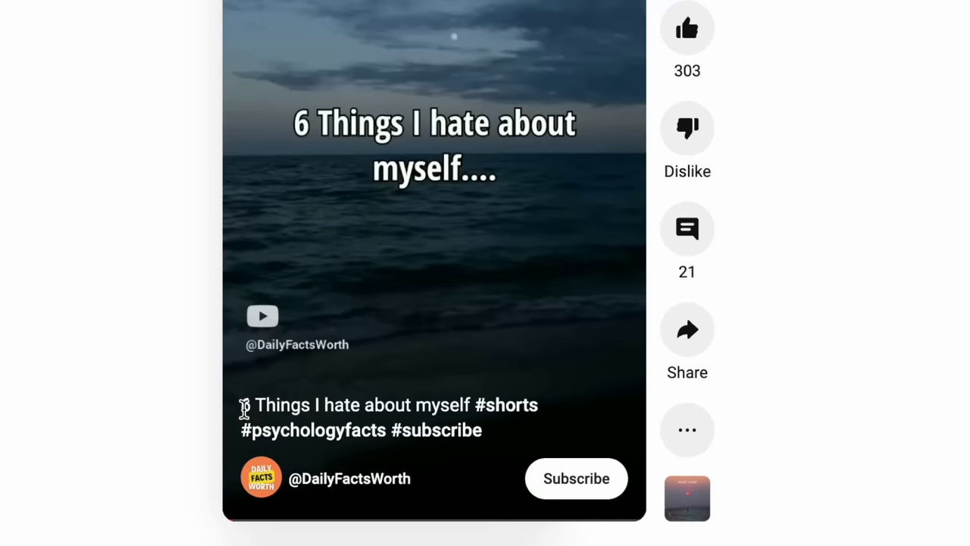
- Select the Short's caption '6 Things I hate about myself' with its hashtags to copy the format
mouse_move(242, 407)
mouse_down()
mouse_move(477, 401)
mouse_move(485, 431)
mouse_up()
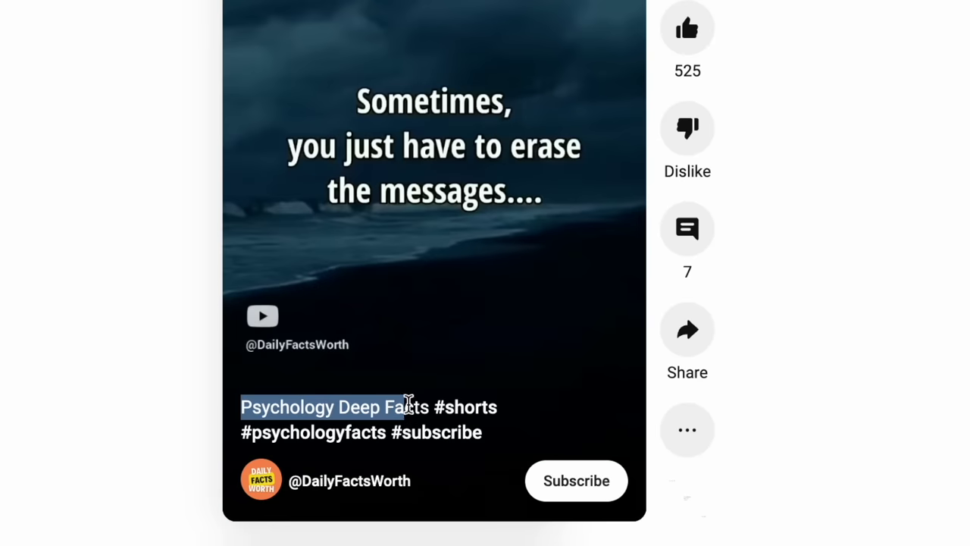
mouse_move(412, 405)
mouse_down()
mouse_move(481, 422)
mouse_move(491, 442)
mouse_up()
click(430, 74)
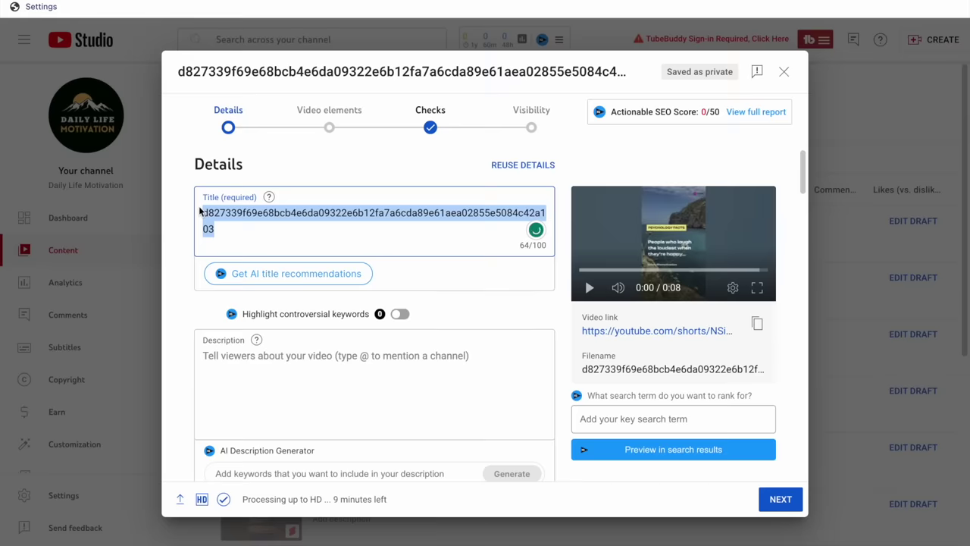
- Replace the filename title with 'People who laugh the loudest' plus the psychologyfacts, shorts and subscribe hashtags
text(People who laugh the lou)
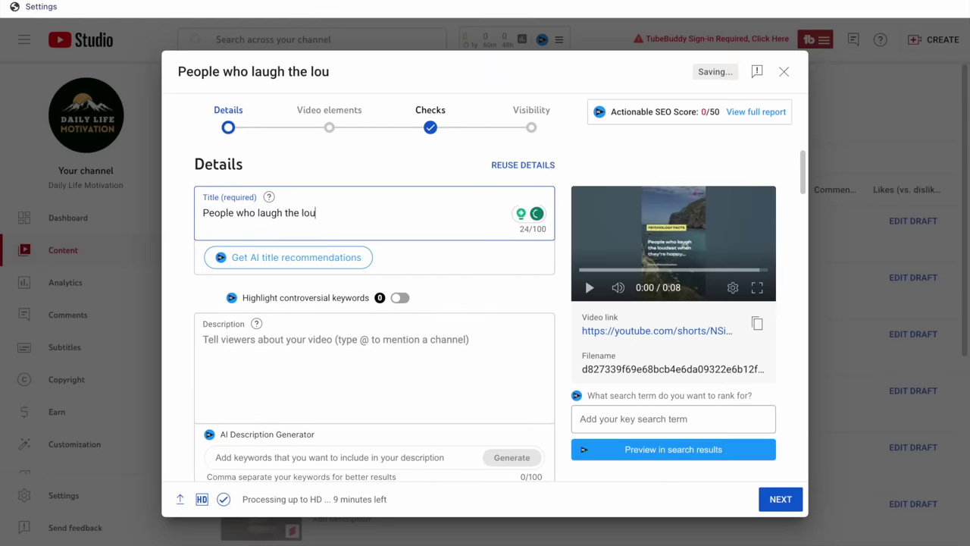
text(dest #psychologyfacts)
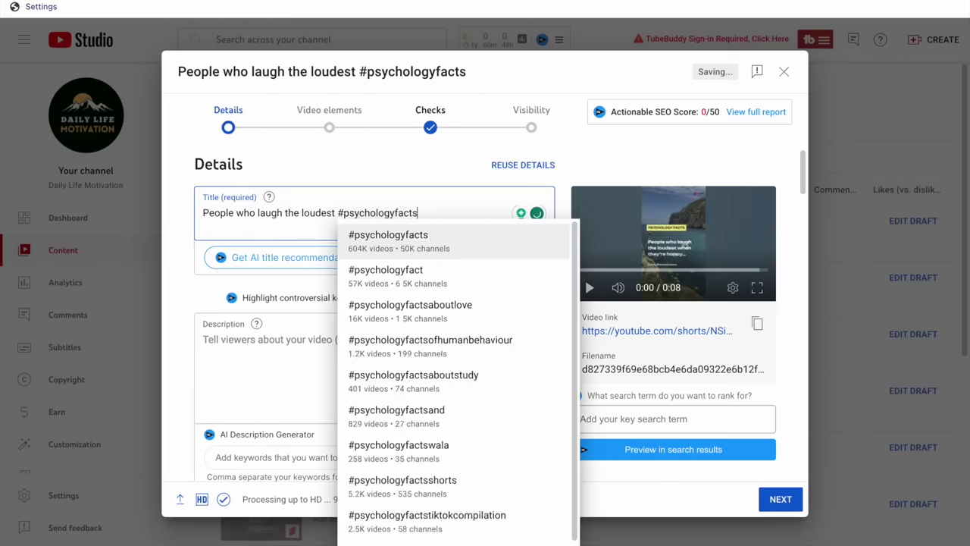
text( #shorts #)
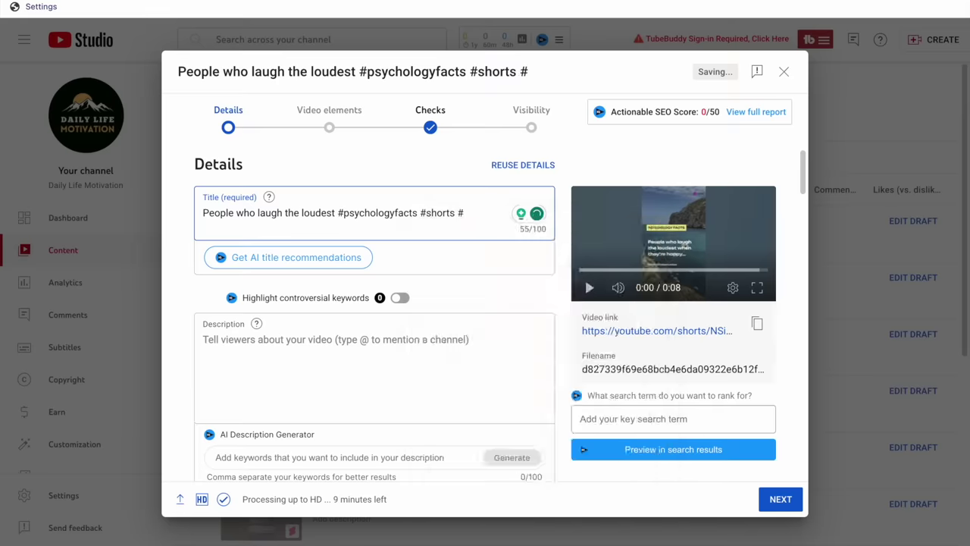
text(subscribe)
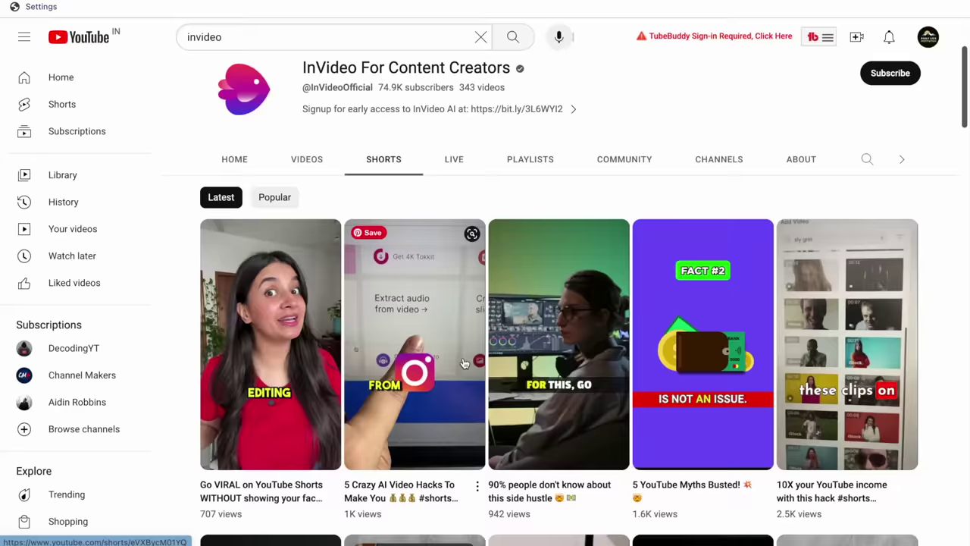
scroll(465, 364, down, 2)
scroll(465, 364, down, 1)
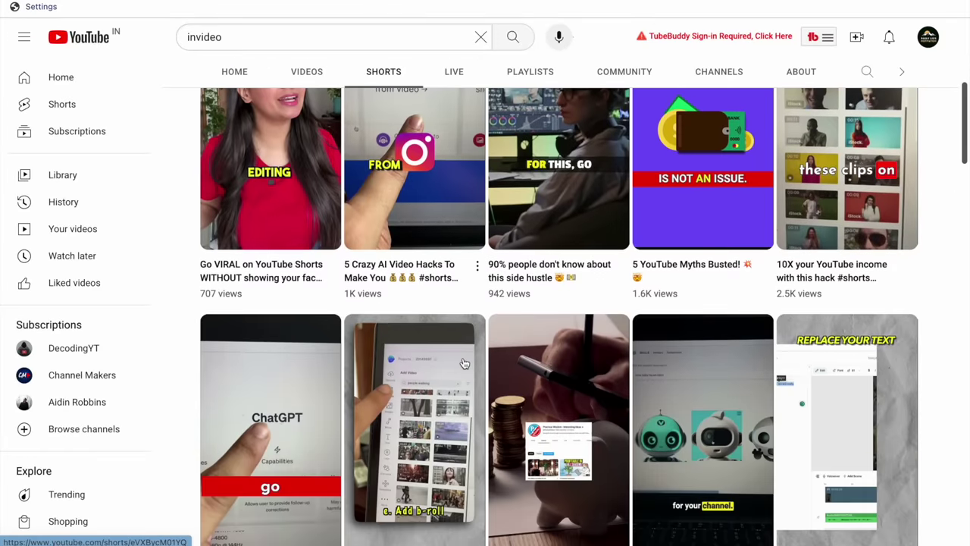
scroll(465, 364, down, 1)
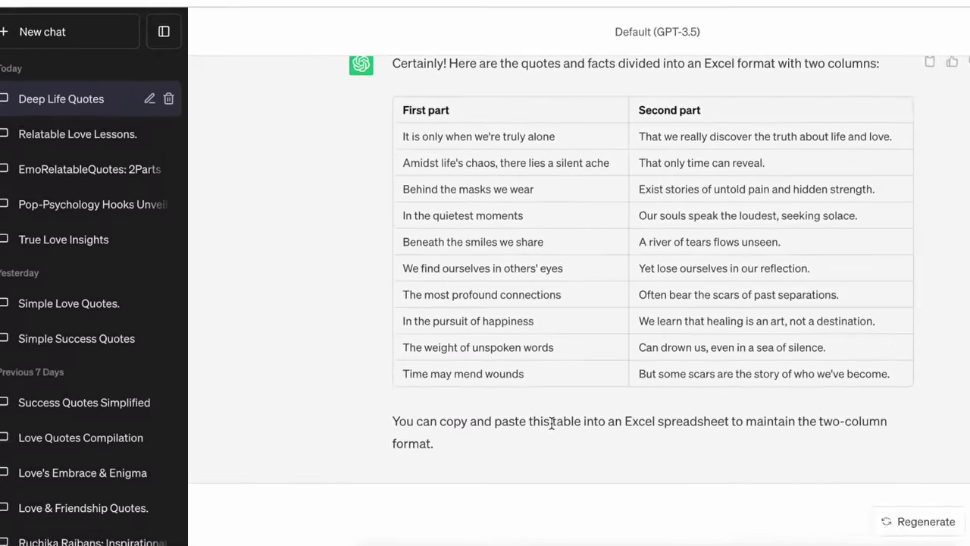
- In the True Love Insights chat, request short clickbait headlines per fact, with bulleted example headlines
scroll(552, 424, up, 1)
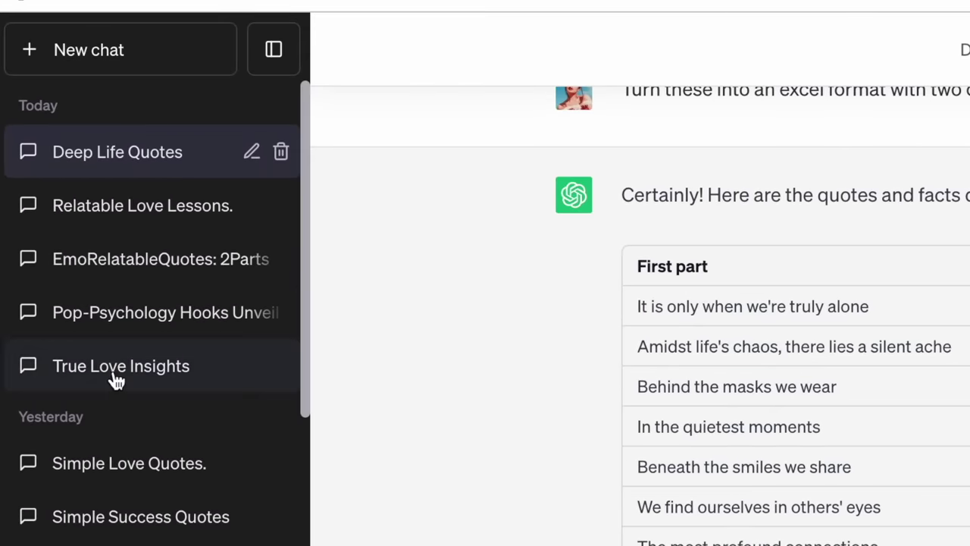
click(113, 371)
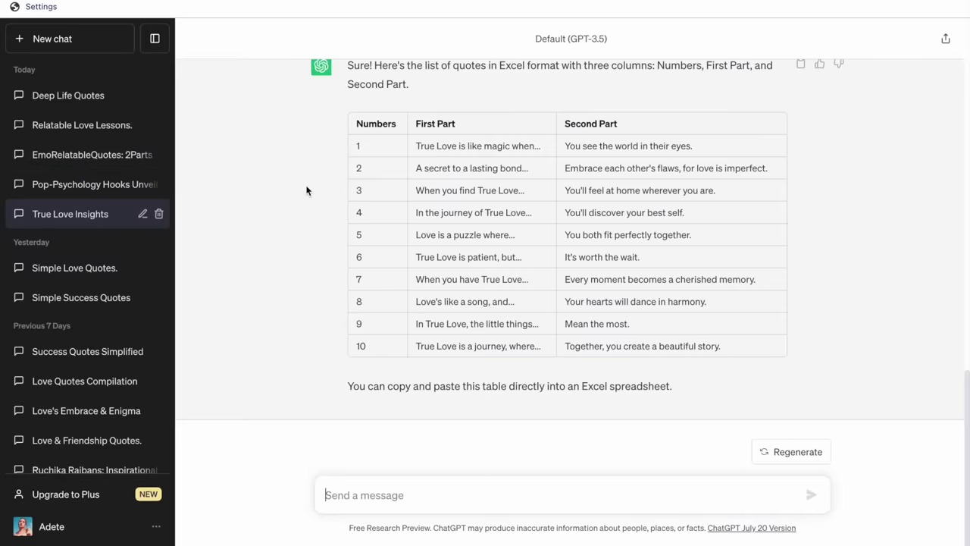
click(474, 494)
text(Give me headlines for each fact. Keep them 3-4 words long and make them clickbaity. Take this as an example: 90% people don't know th)
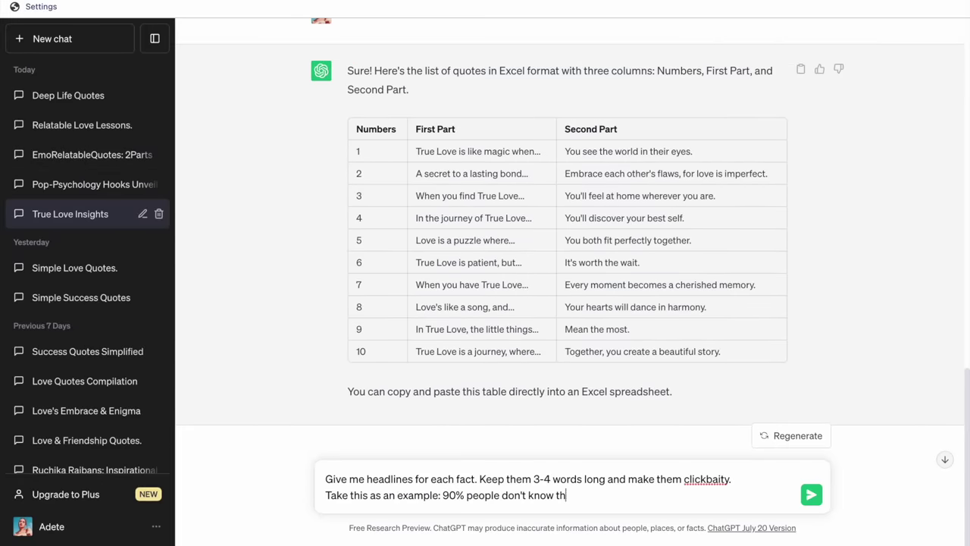
text(these)
drag(449, 495, 337, 497)
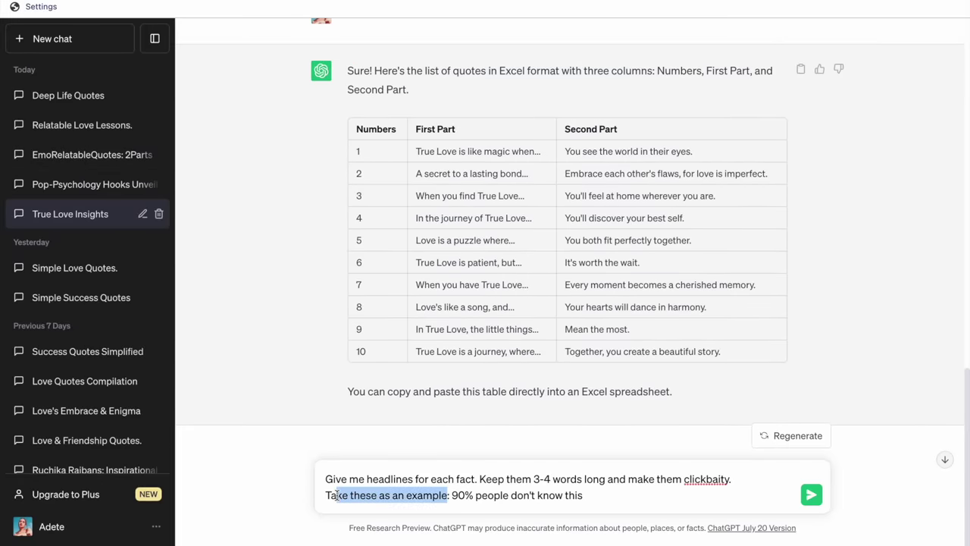
text(Here are a few examples: - 90% people don't know this about love Your relationship will last if True love will do this)
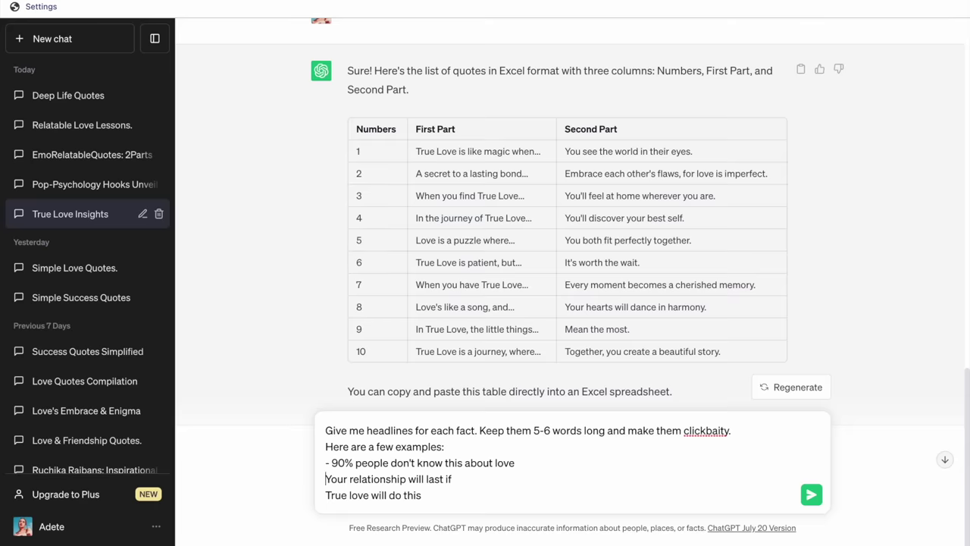
text(-)
key(Down)
key(Home)
text(-)
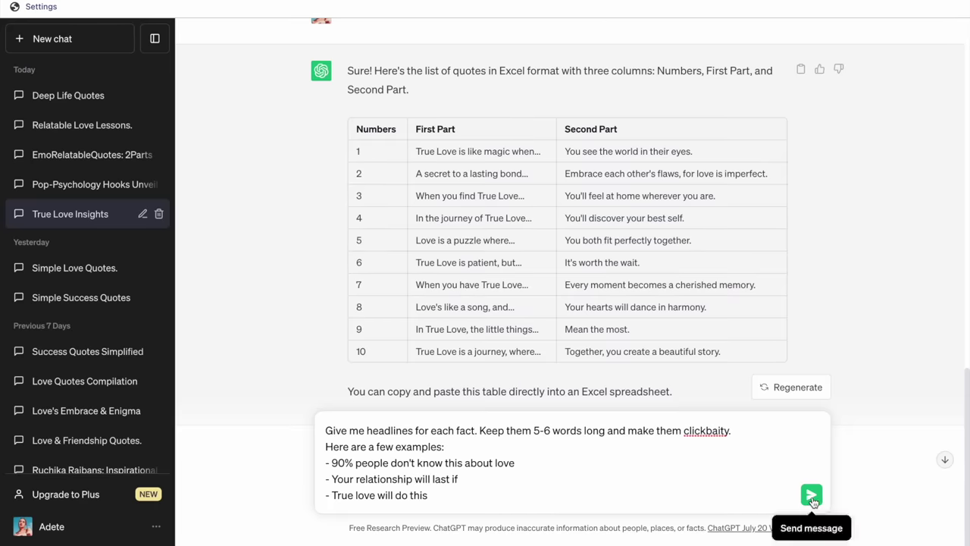
click(811, 496)
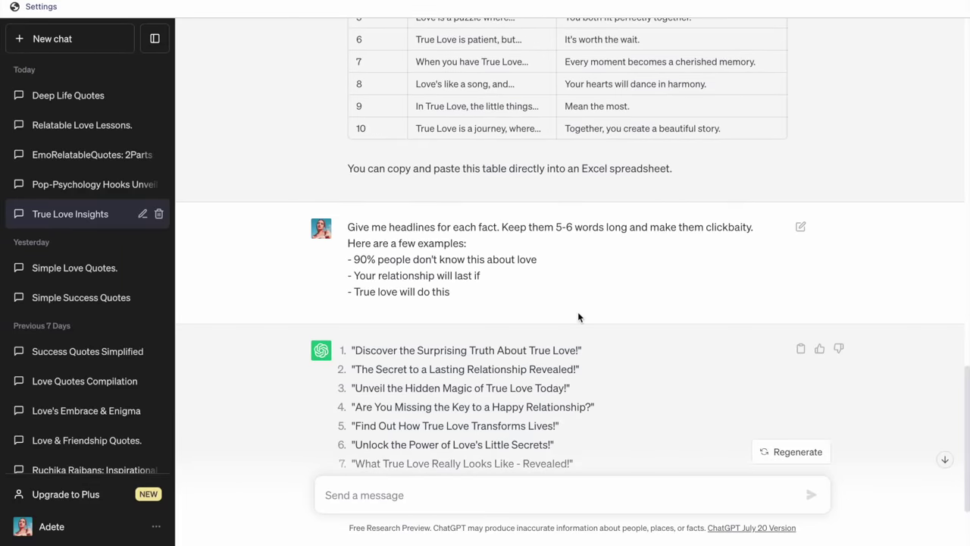
- Ask ChatGPT to make the headlines shorter
scroll(578, 314, down, 3)
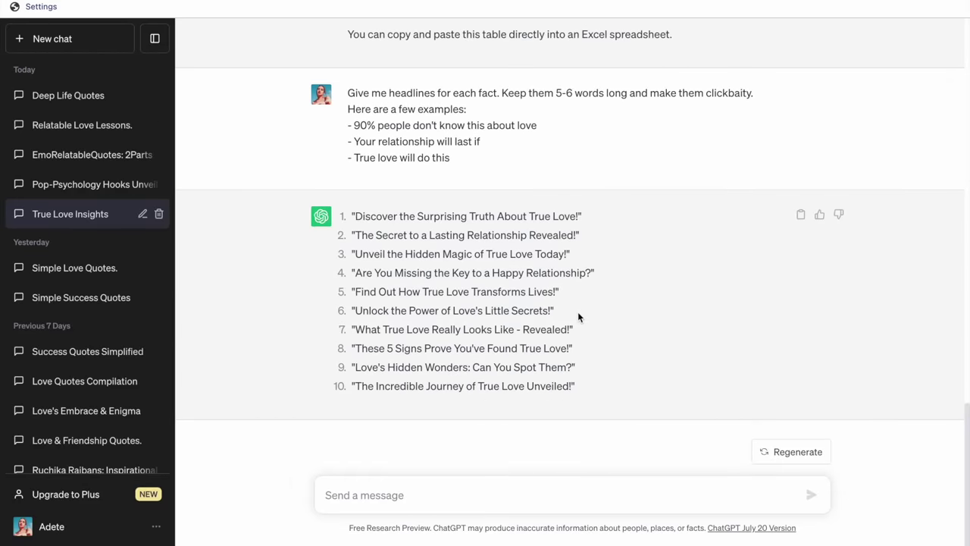
text(Make these shorte)
key(Return)
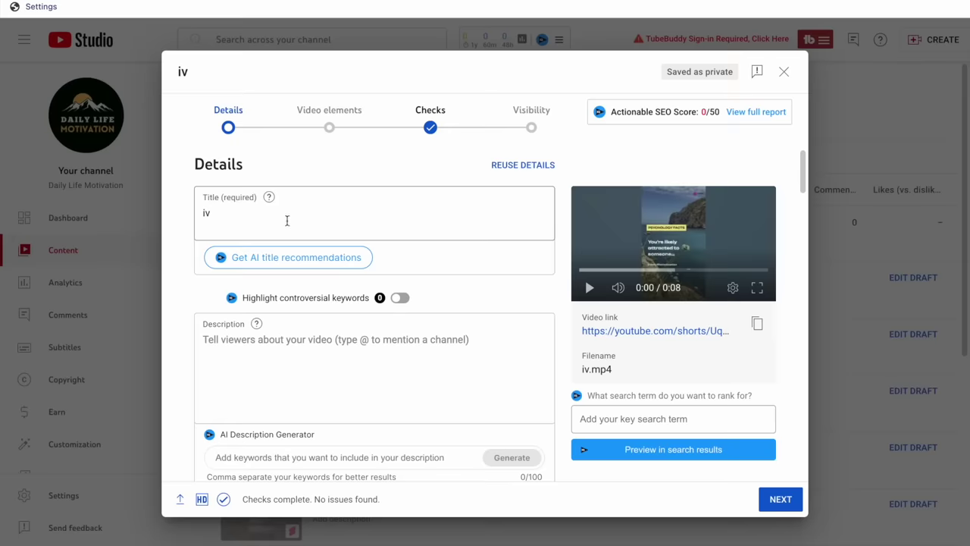
- Paste the clickbait headline as the title and schedule the Short for 11:00 AM
triple_click(286, 219)
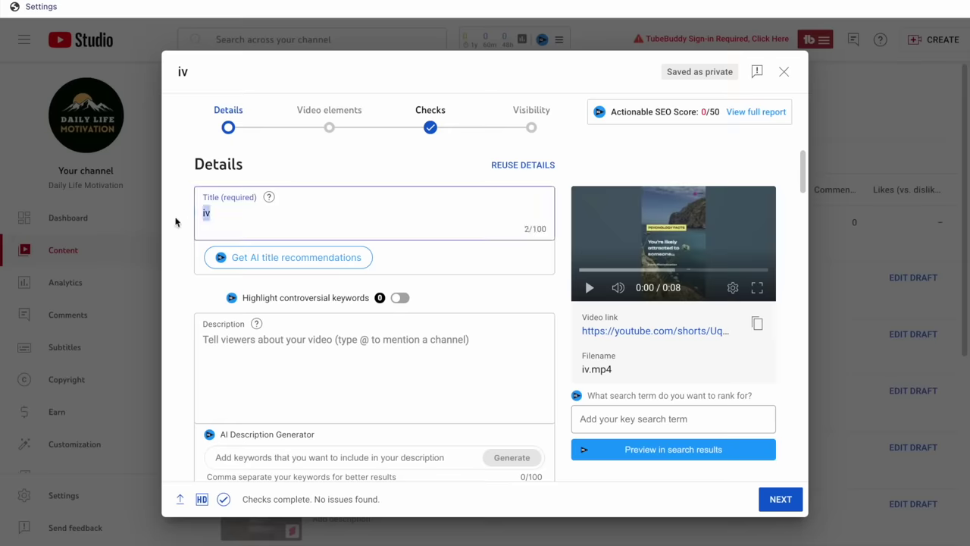
text(The Hidden Truth About Attraction)
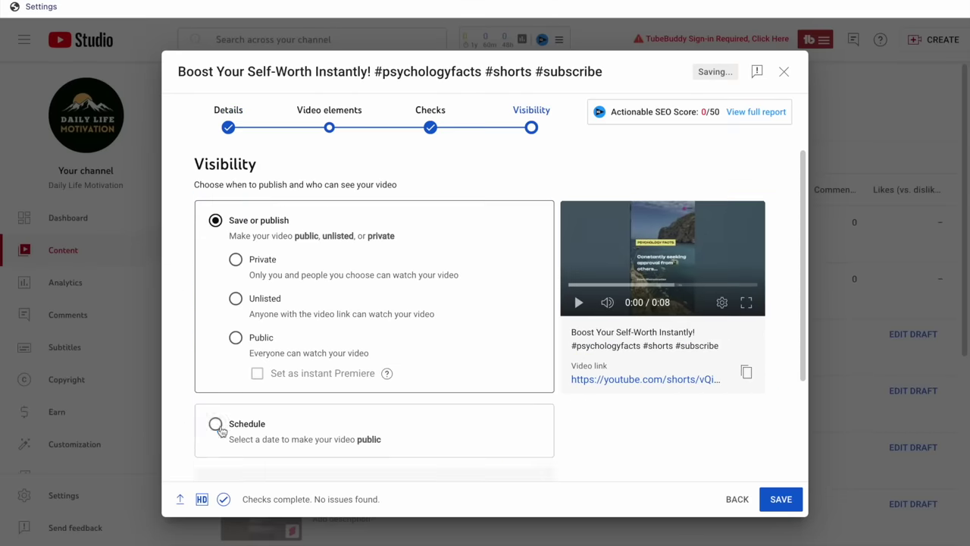
click(216, 364)
click(390, 331)
click(385, 231)
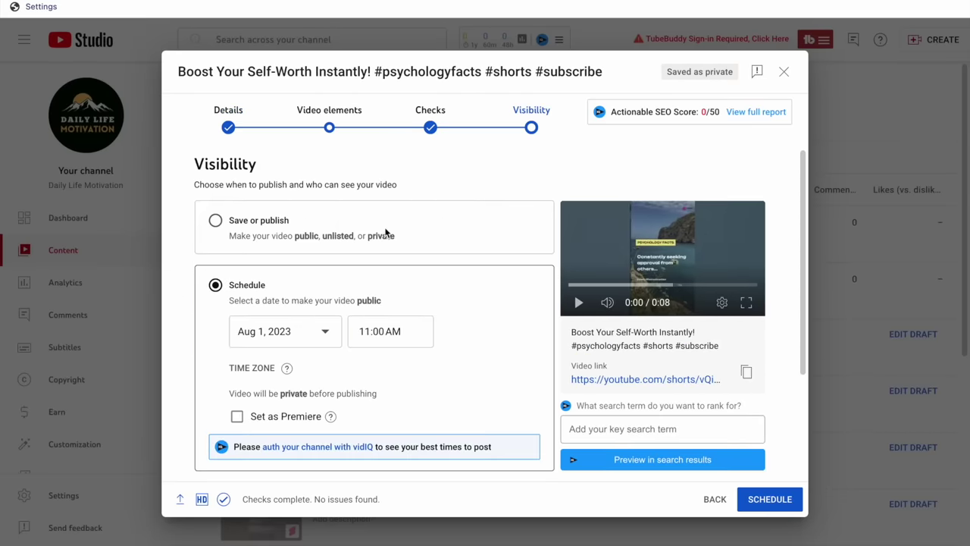
click(789, 489)
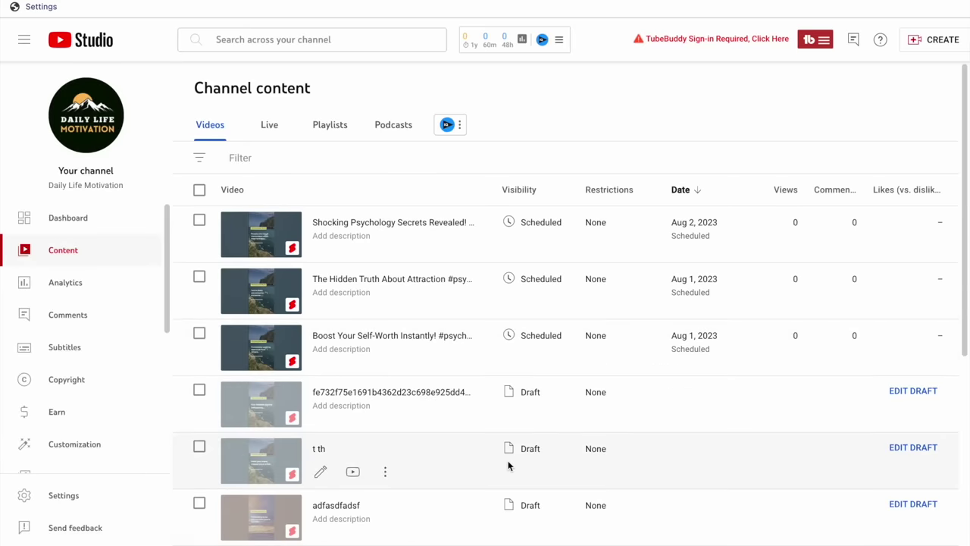
- Scroll through the Content list to review the scheduled Shorts
scroll(675, 459, down, 3)
scroll(675, 459, down, 1)
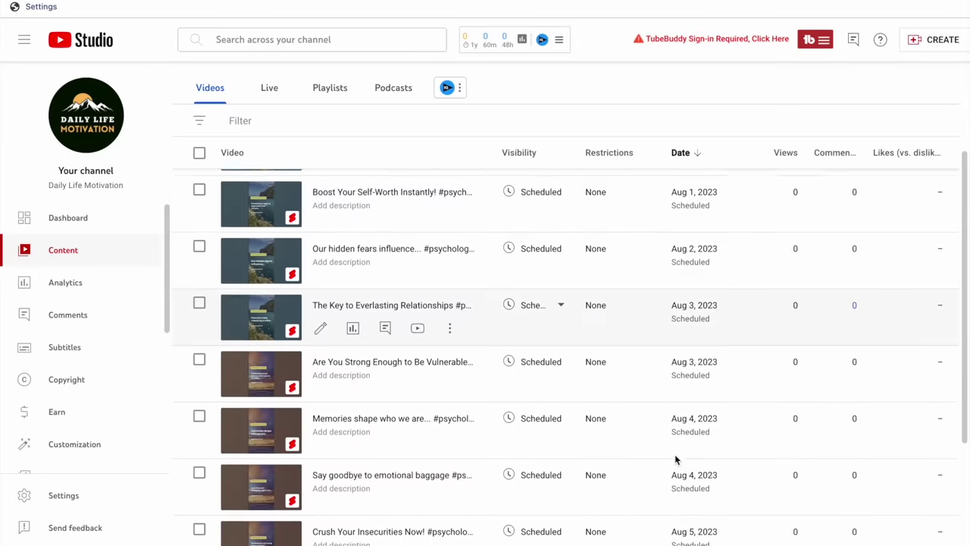
scroll(675, 459, down, 1)
scroll(675, 459, down, 1)
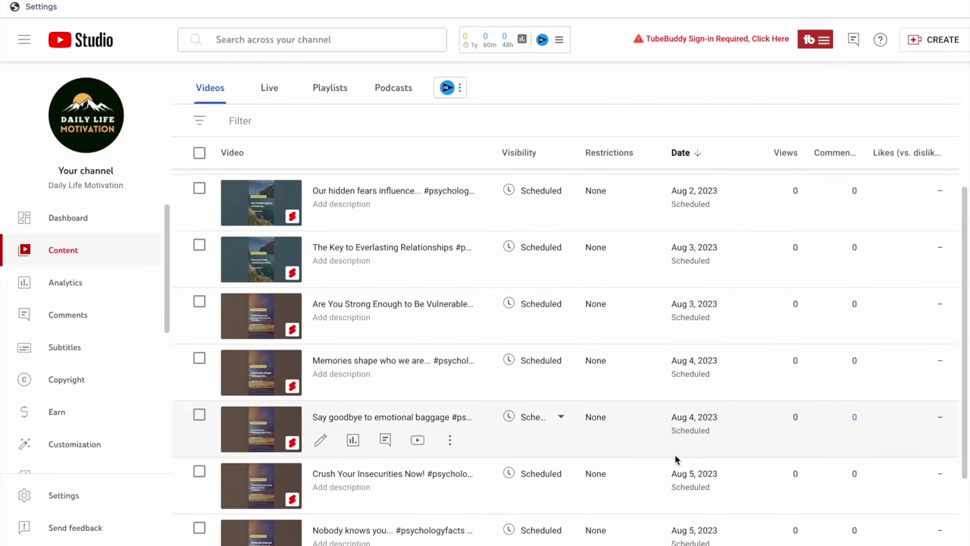
scroll(676, 459, down, 1)
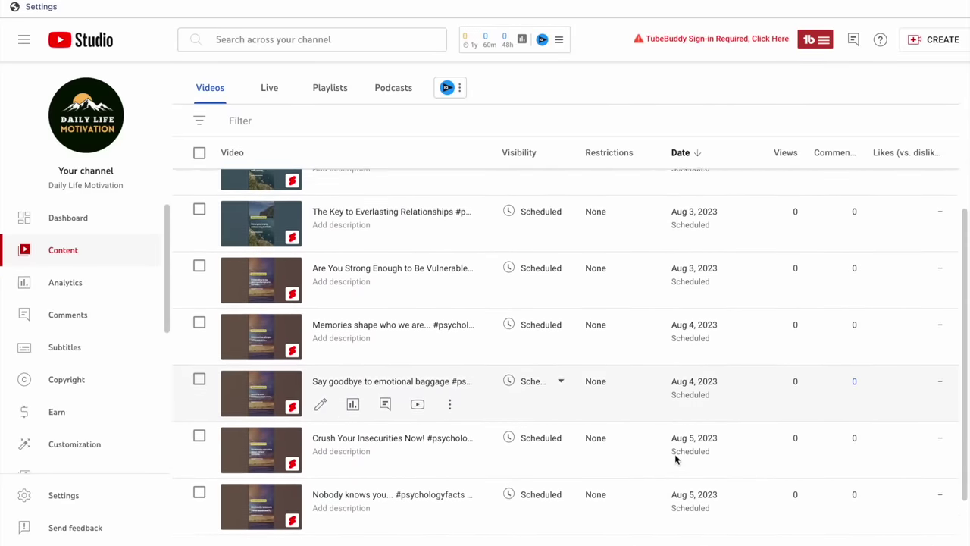
scroll(676, 460, up, 1)
scroll(675, 460, up, 1)
scroll(676, 459, up, 1)
scroll(675, 459, up, 1)
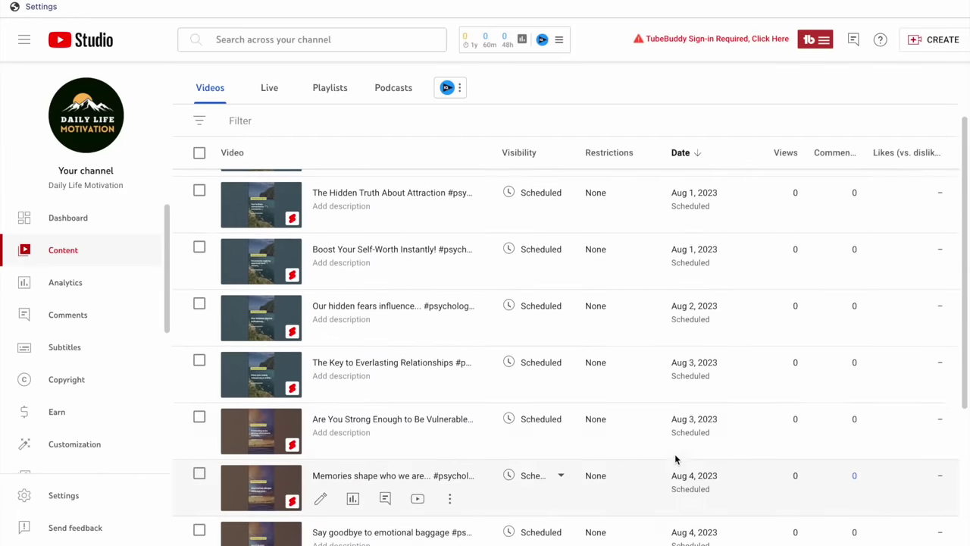
scroll(675, 460, up, 2)
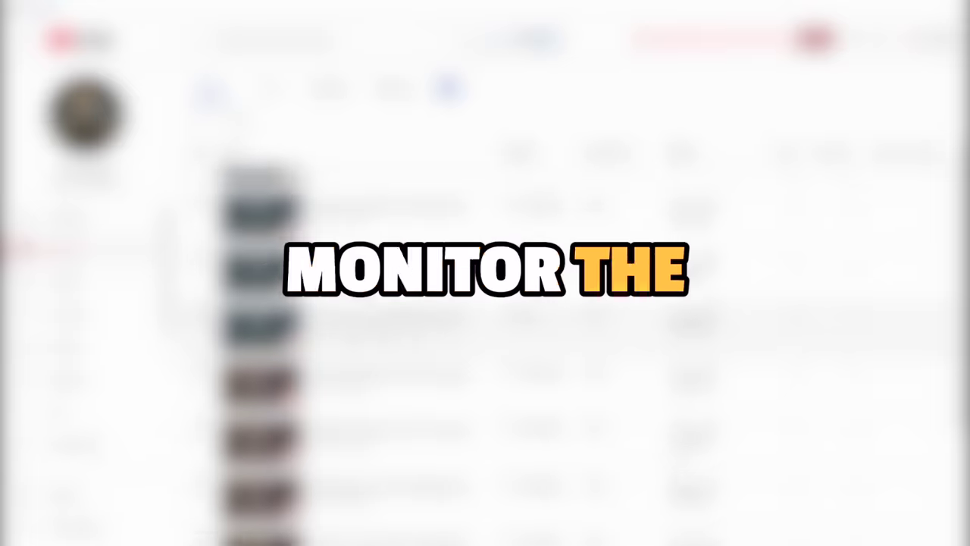